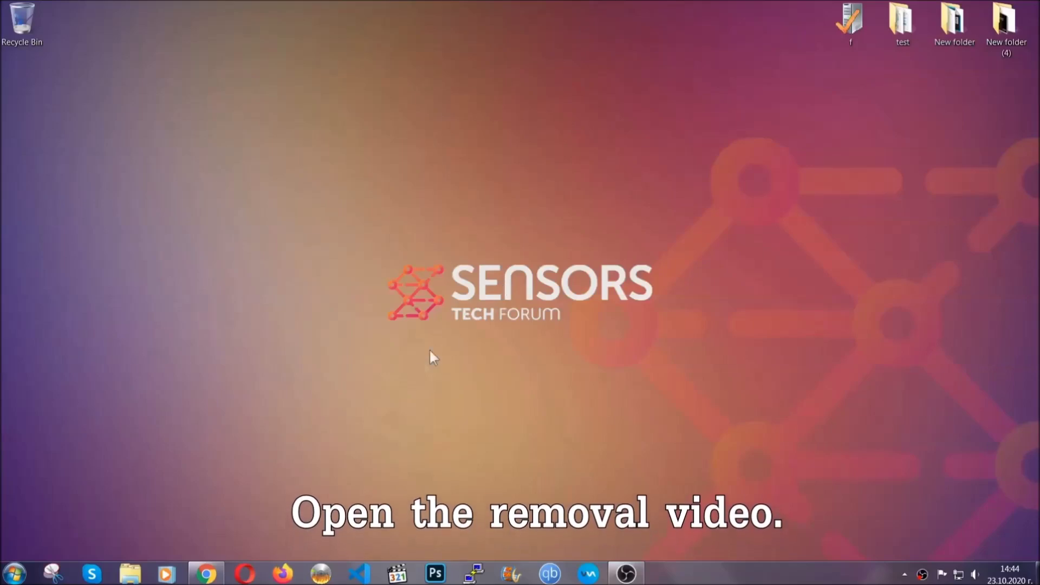
# Step: Follow the SensorsTechForum link in the video description and launch the downloaded SpyHunter-Installer.exe
pyautogui.click(206, 575)
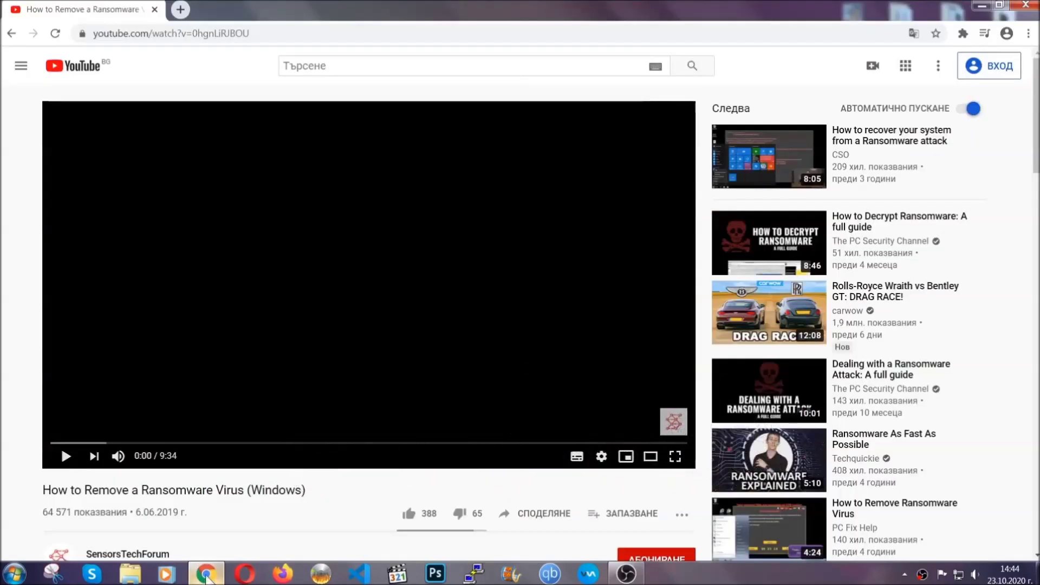
pyautogui.scroll(-4, 189, 441)
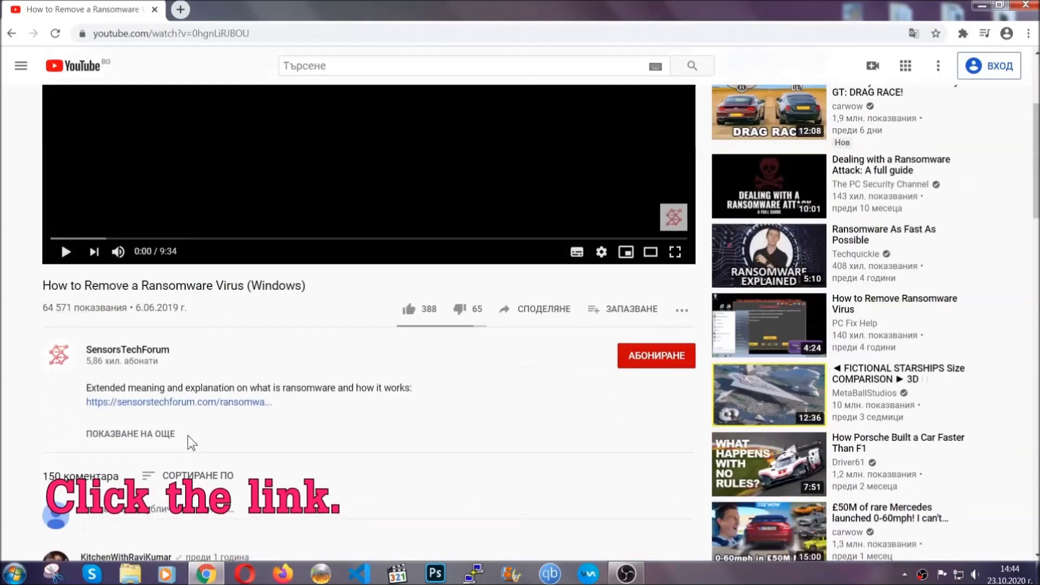
pyautogui.click(206, 405)
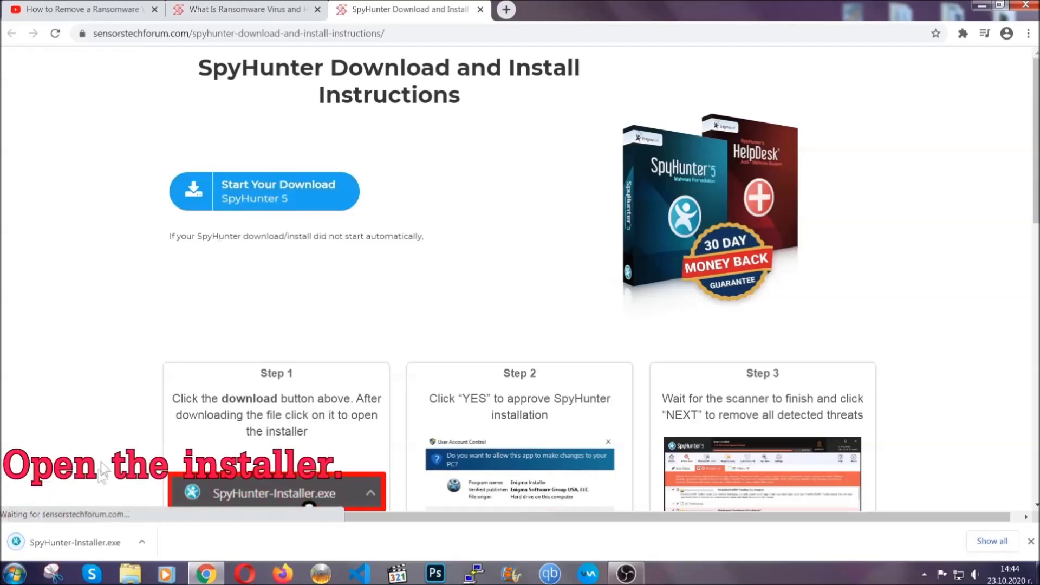
pyautogui.click(74, 541)
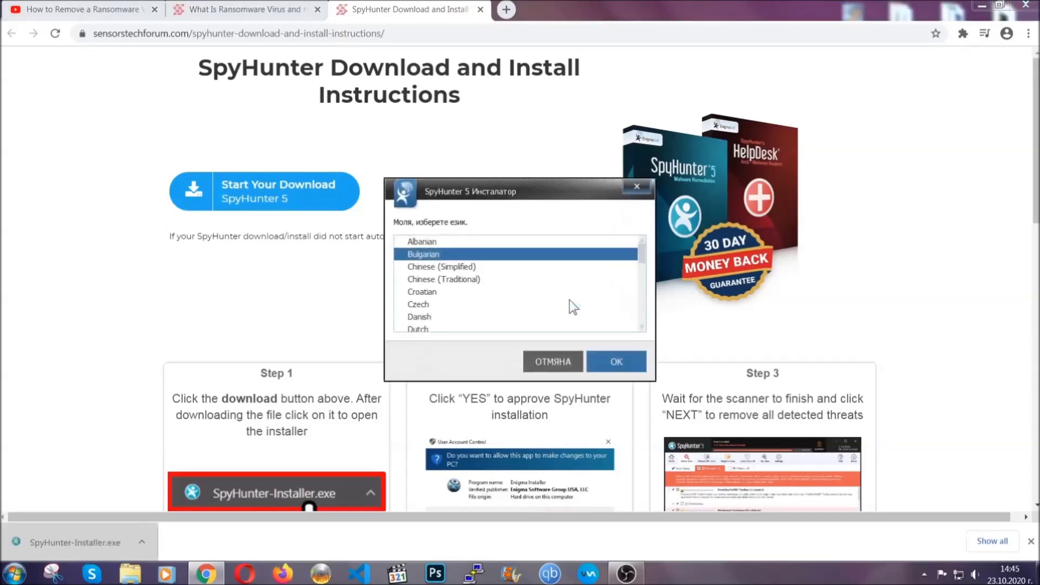
# Step: Install SpyHunter 5 in English, accepting the EULA and Privacy Policy, and finish setup
pyautogui.scroll(-2, 536, 298)
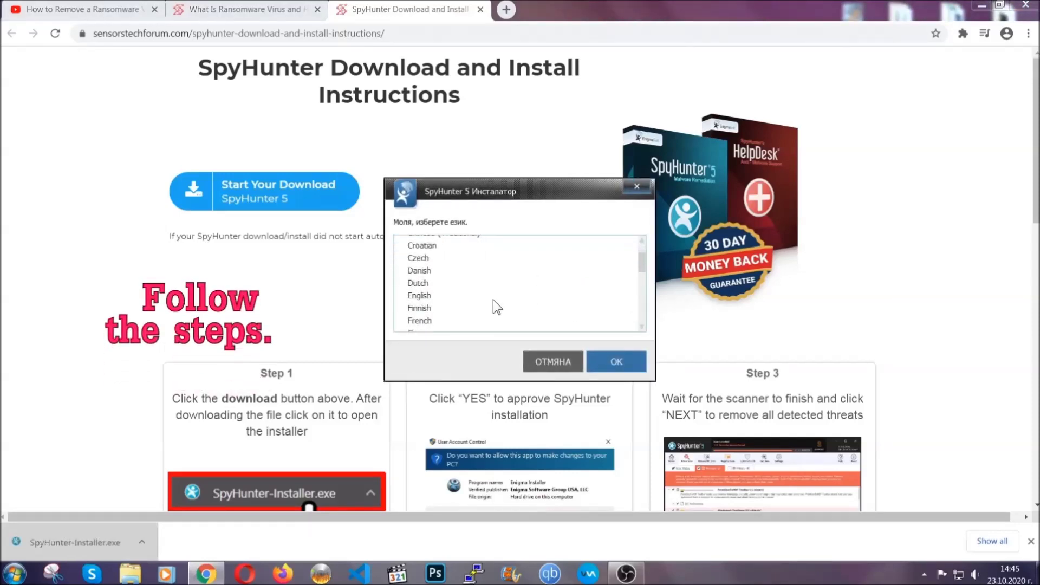
pyautogui.click(491, 297)
pyautogui.click(607, 361)
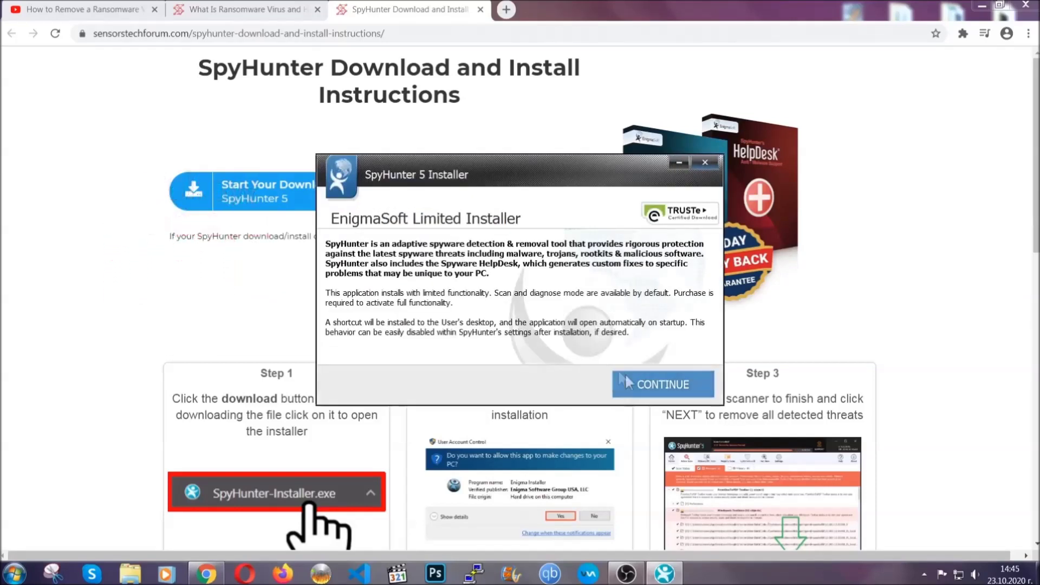
pyautogui.click(623, 375)
pyautogui.click(596, 351)
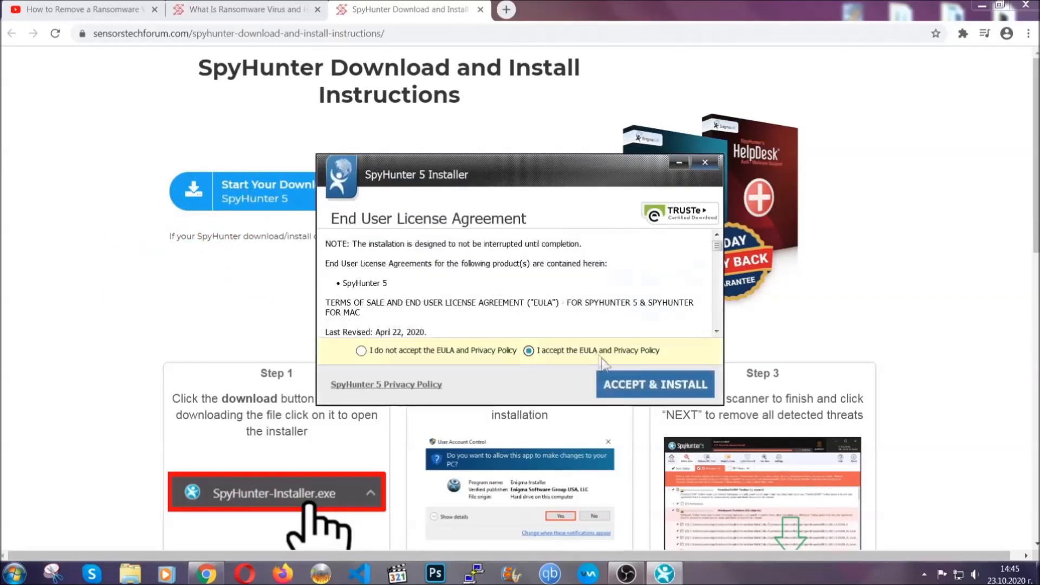
pyautogui.click(621, 384)
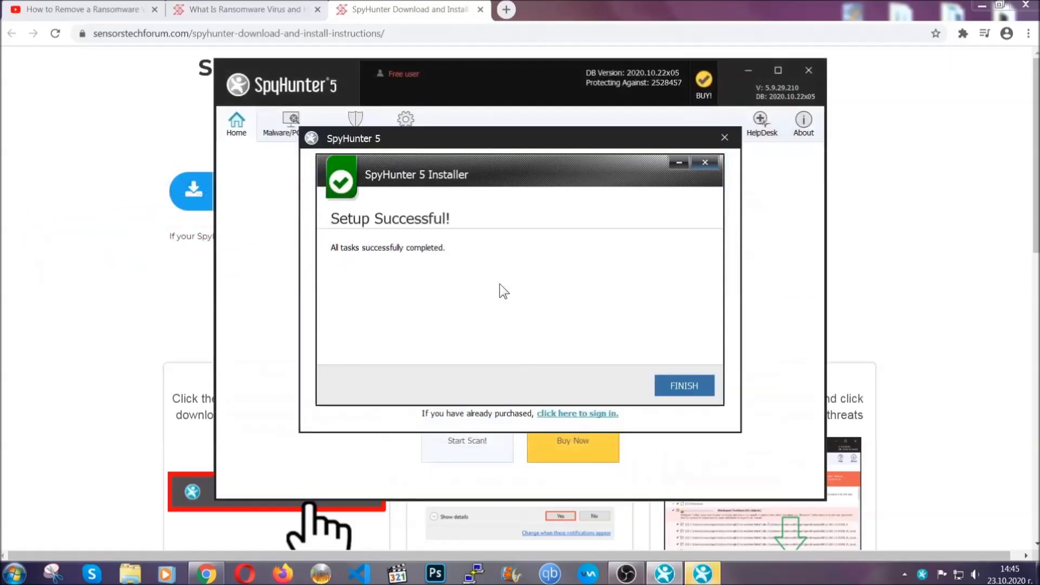
pyautogui.click(665, 388)
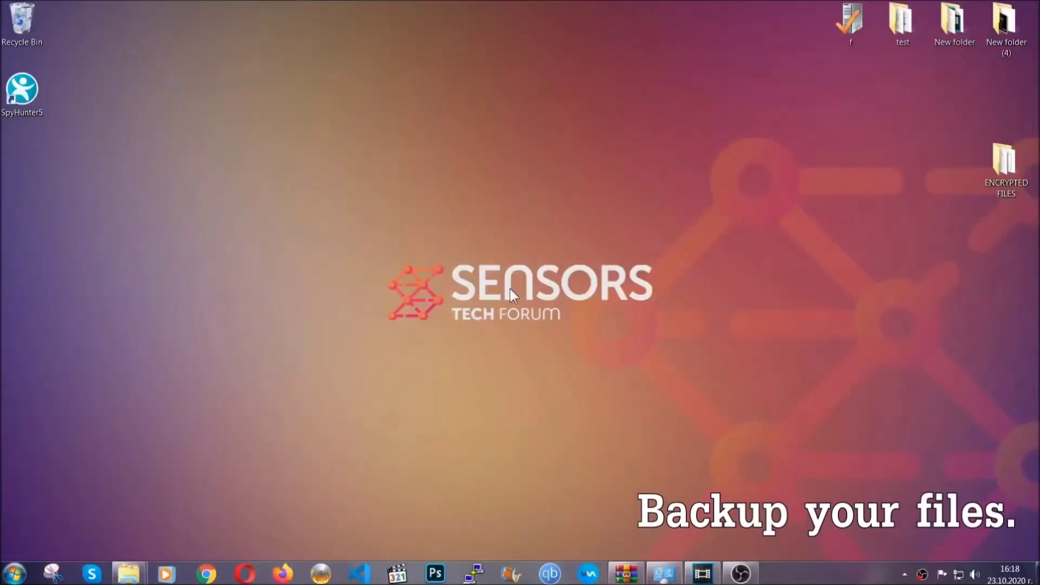
# Step: Select and copy all six .efji files in the ENCRYPTED FILES folder
pyautogui.doubleClick(1000, 167)
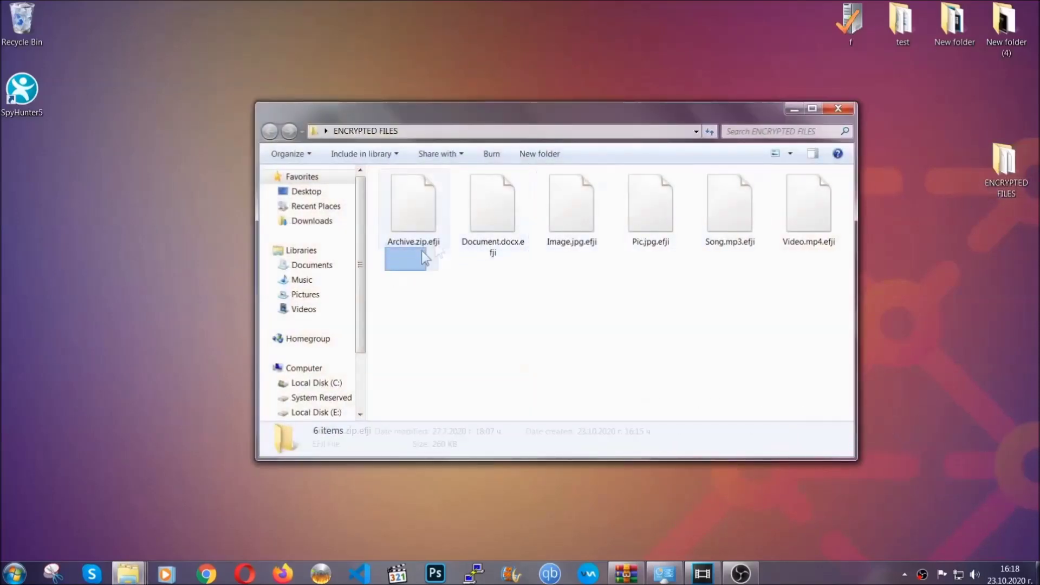
pyautogui.moveTo(421, 251); pyautogui.dragTo(814, 193)
pyautogui.rightClick(814, 193)
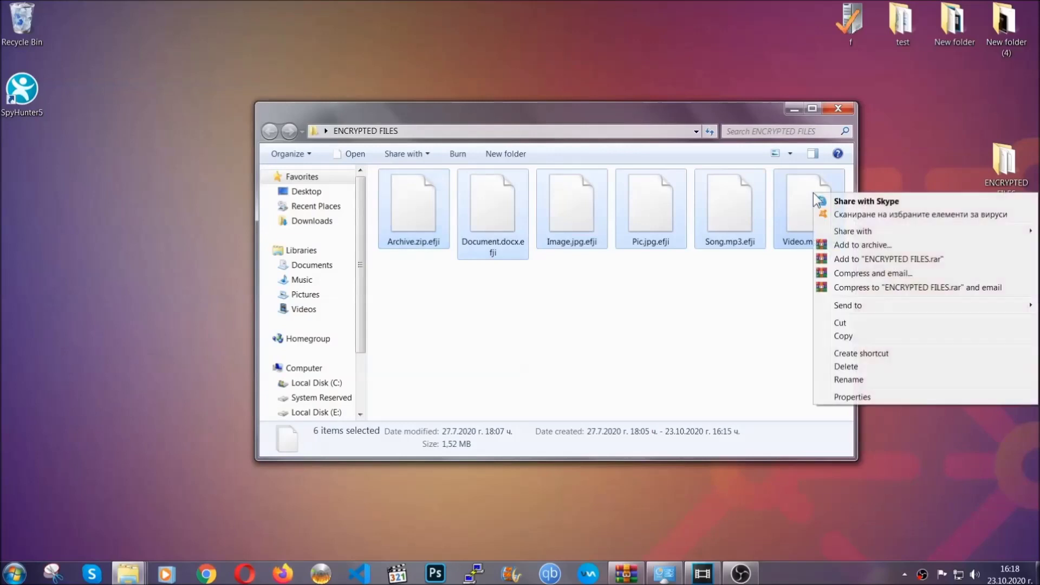
pyautogui.click(841, 336)
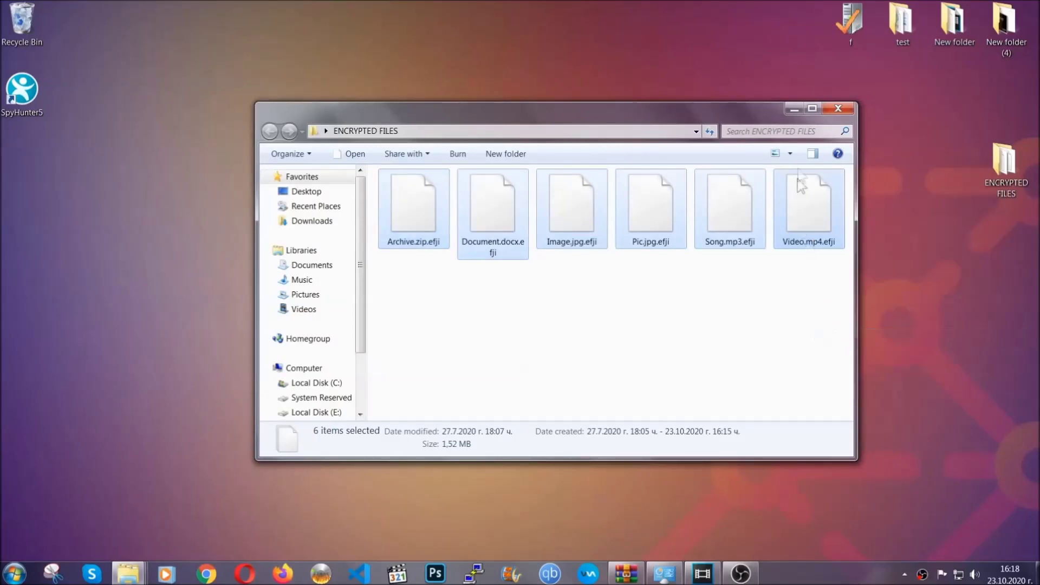
# Step: Paste the six copied files onto FLASH DRIVE (H:) and close the drive window
pyautogui.click(796, 109)
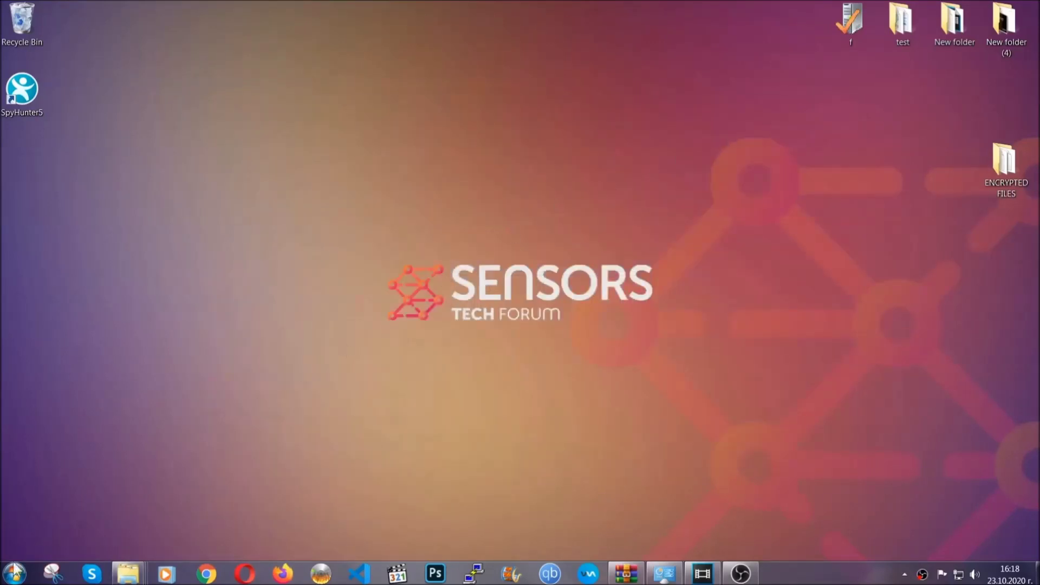
pyautogui.click(14, 572)
pyautogui.click(197, 404)
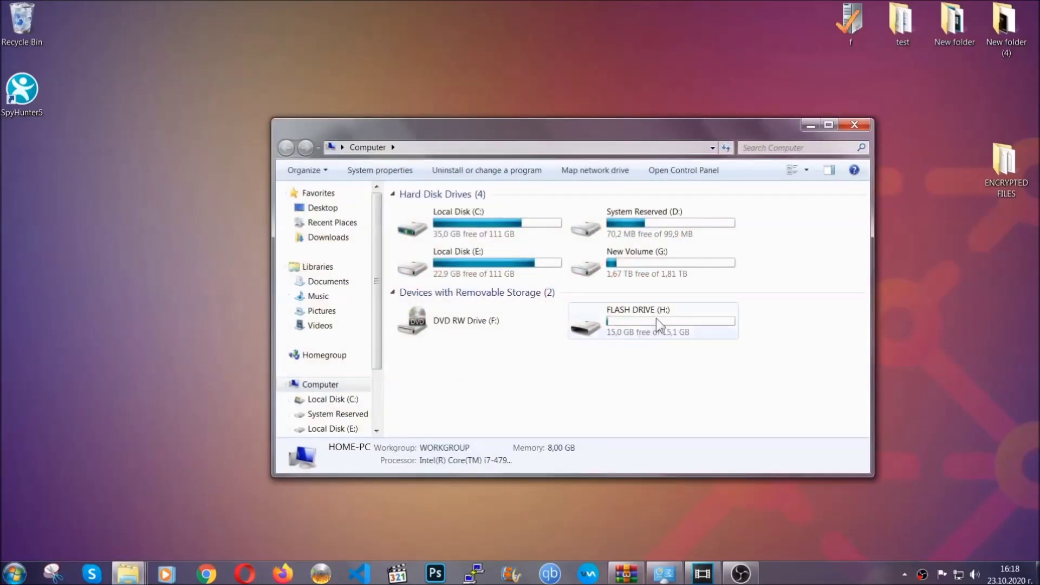
pyautogui.doubleClick(656, 318)
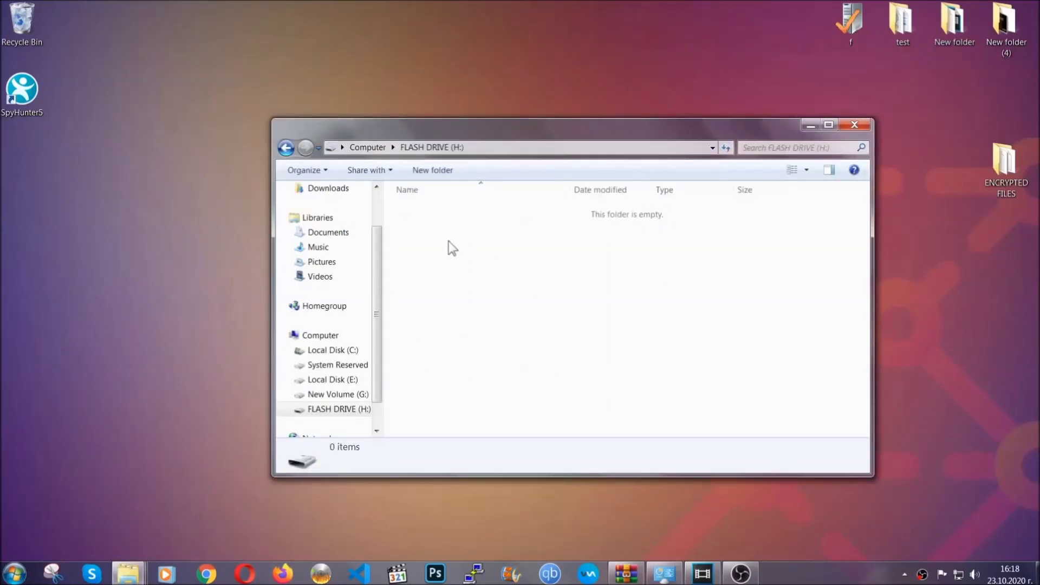
pyautogui.rightClick(448, 242)
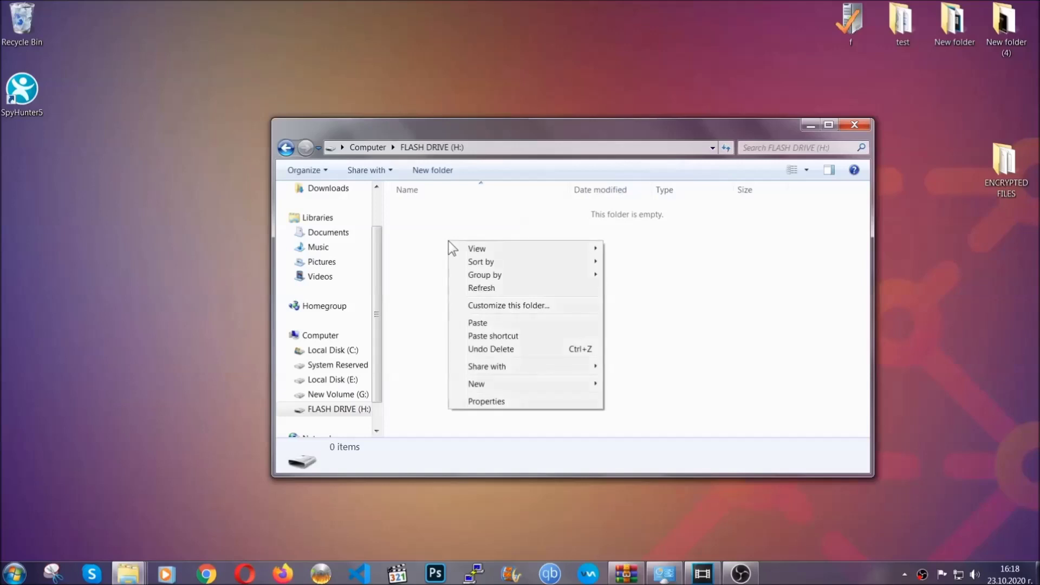
pyautogui.click(474, 324)
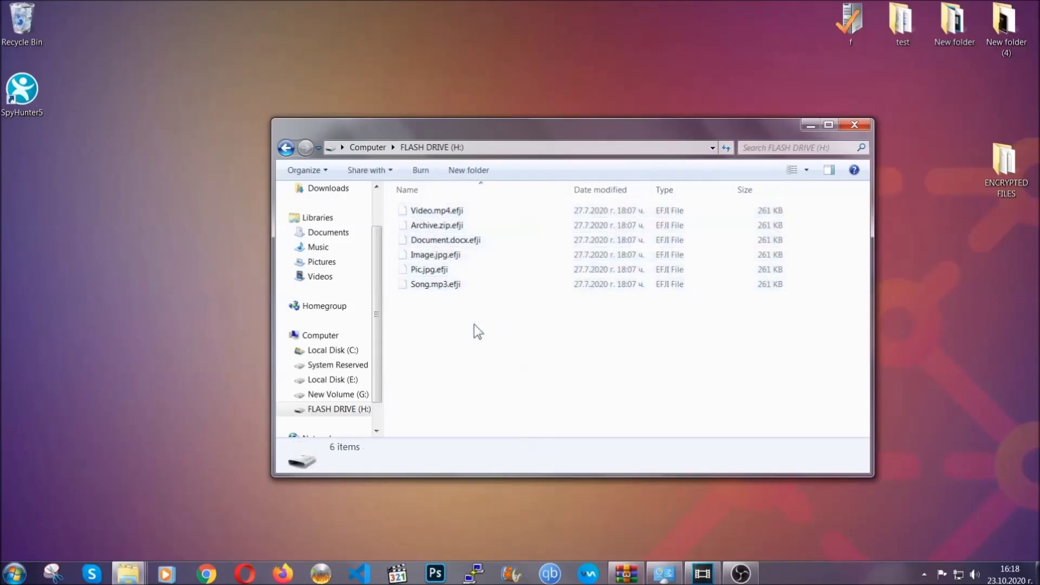
pyautogui.click(855, 126)
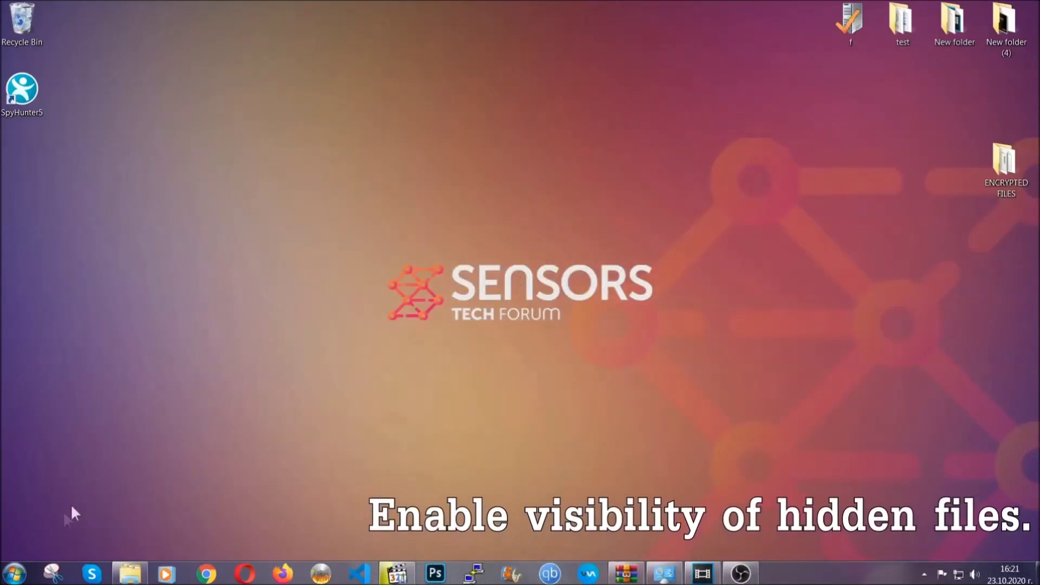
# Step: Search Start for 'show hidden files and folders' and enable Show hidden files, folders, and drives
pyautogui.click(14, 573)
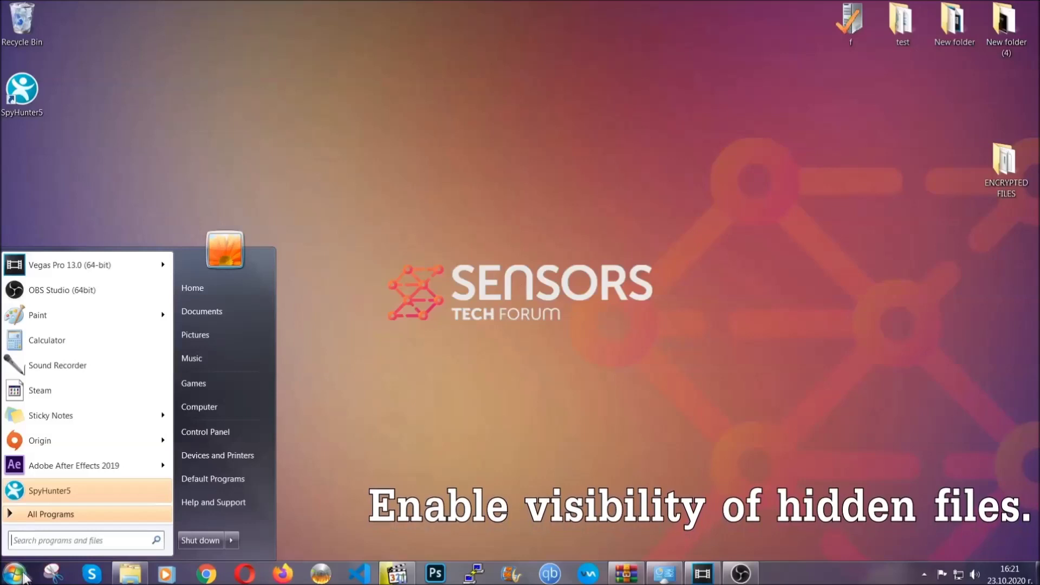
pyautogui.click(45, 529)
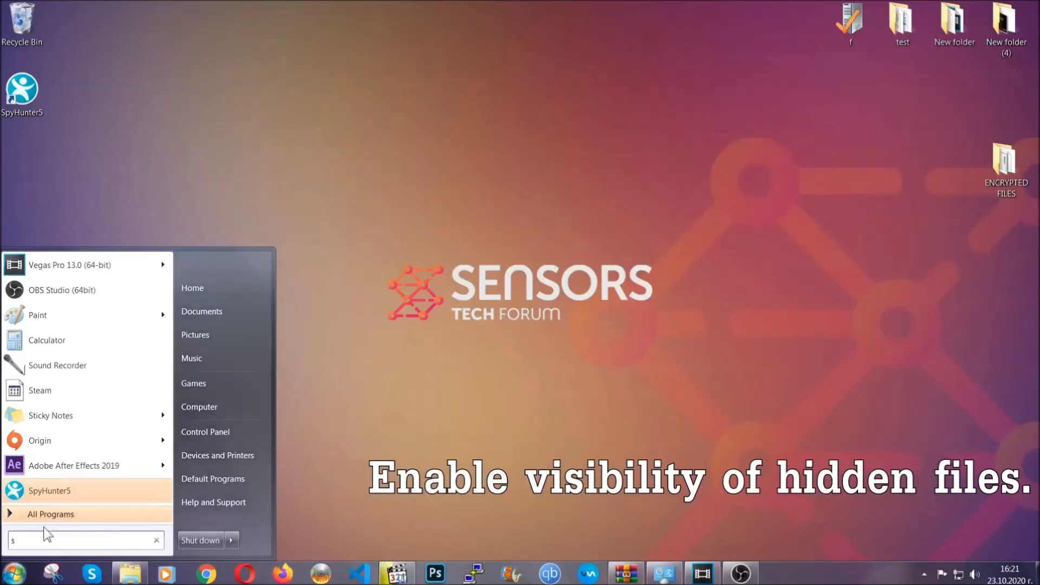
pyautogui.write('showh')
pyautogui.press('BackSpace')
pyautogui.write('hidden f')
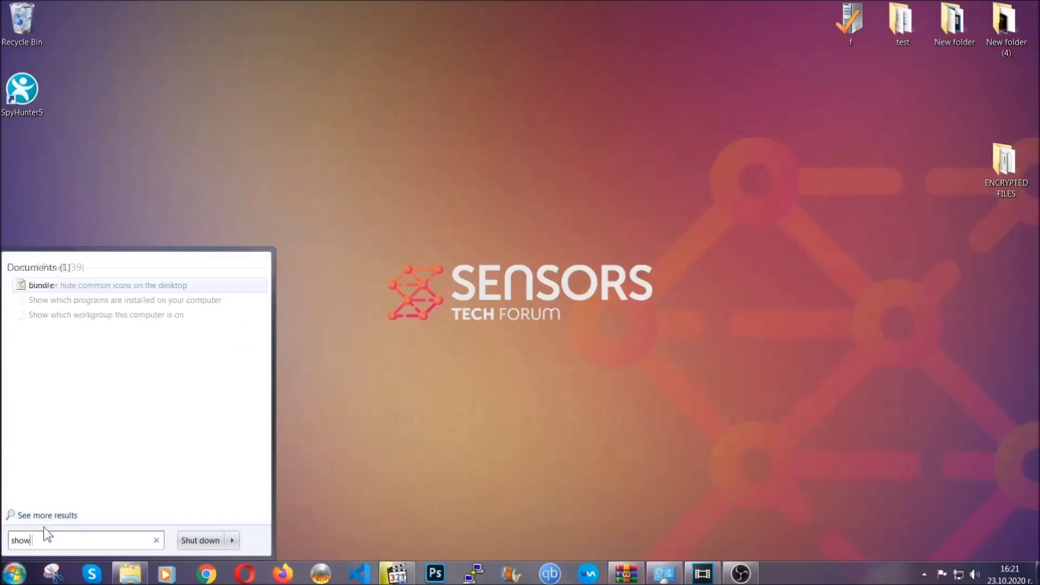
pyautogui.write('iles and folders')
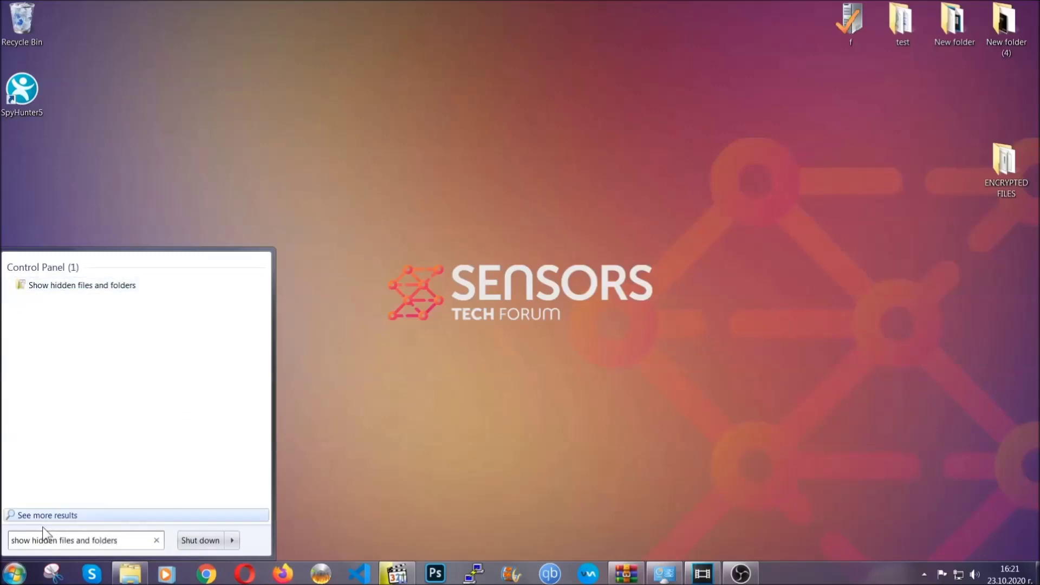
pyautogui.click(123, 287)
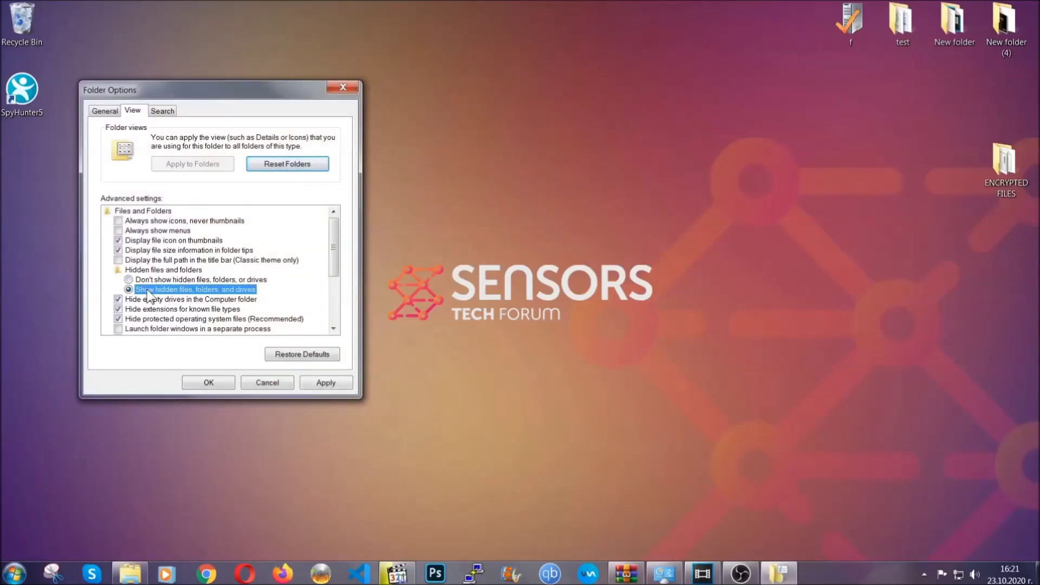
pyautogui.click(322, 386)
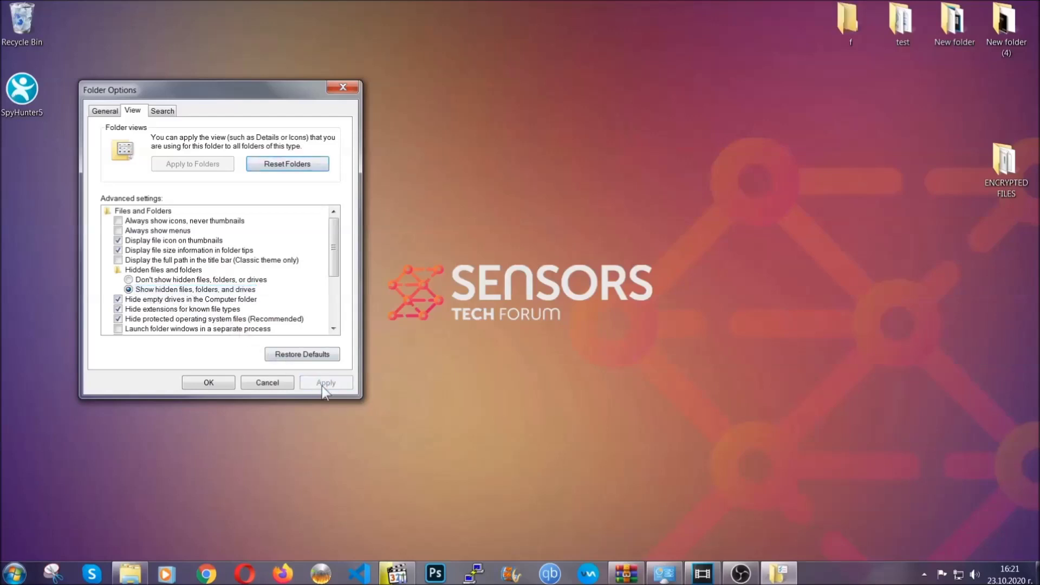
pyautogui.click(207, 383)
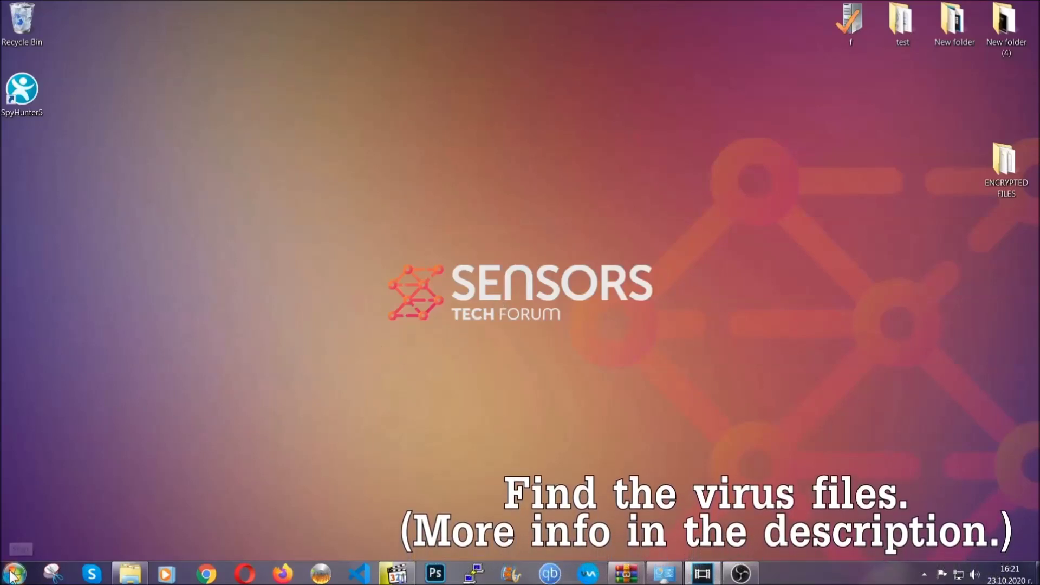
# Step: Search the Computer for 'fileextension:exe Example Vir' to locate the virus executable
pyautogui.press('super')
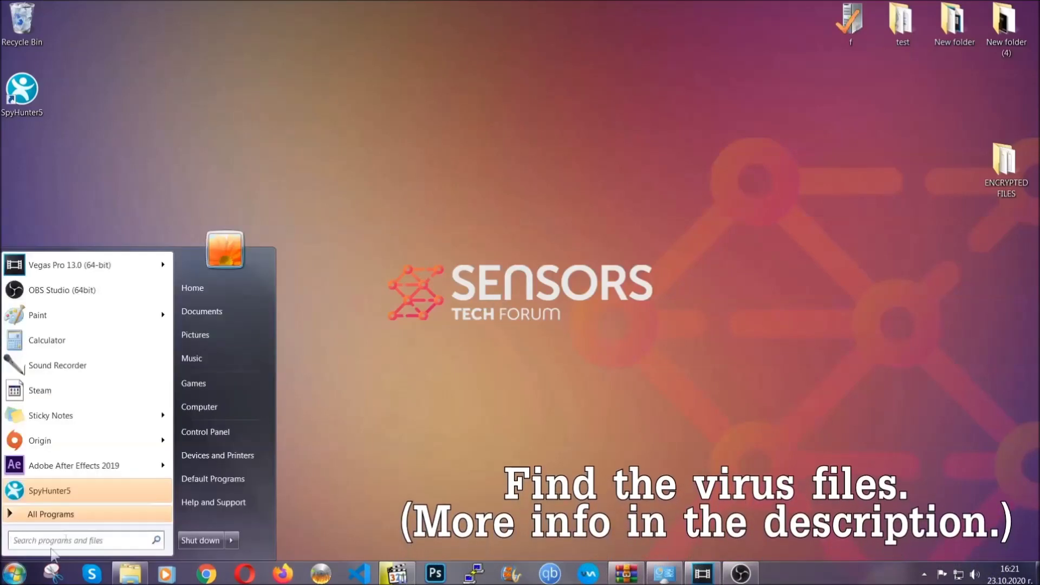
pyautogui.click(213, 405)
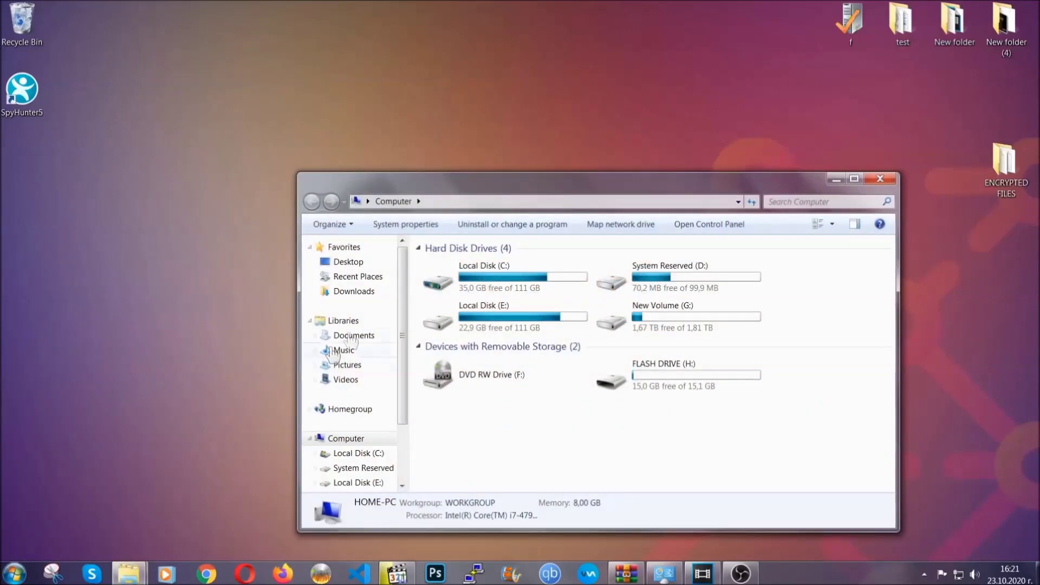
pyautogui.moveTo(565, 191); pyautogui.dragTo(497, 145)
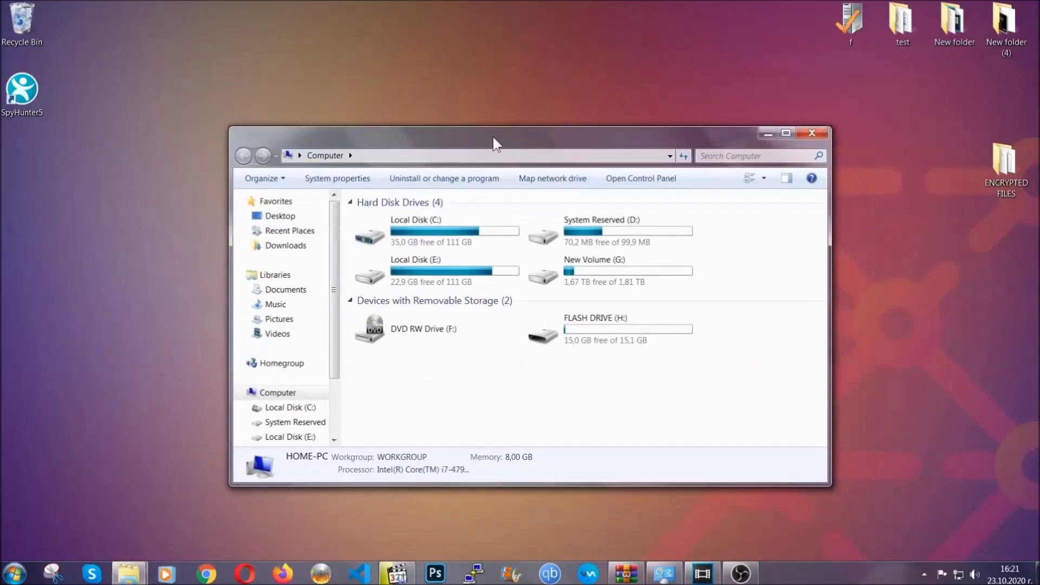
pyautogui.click(708, 156)
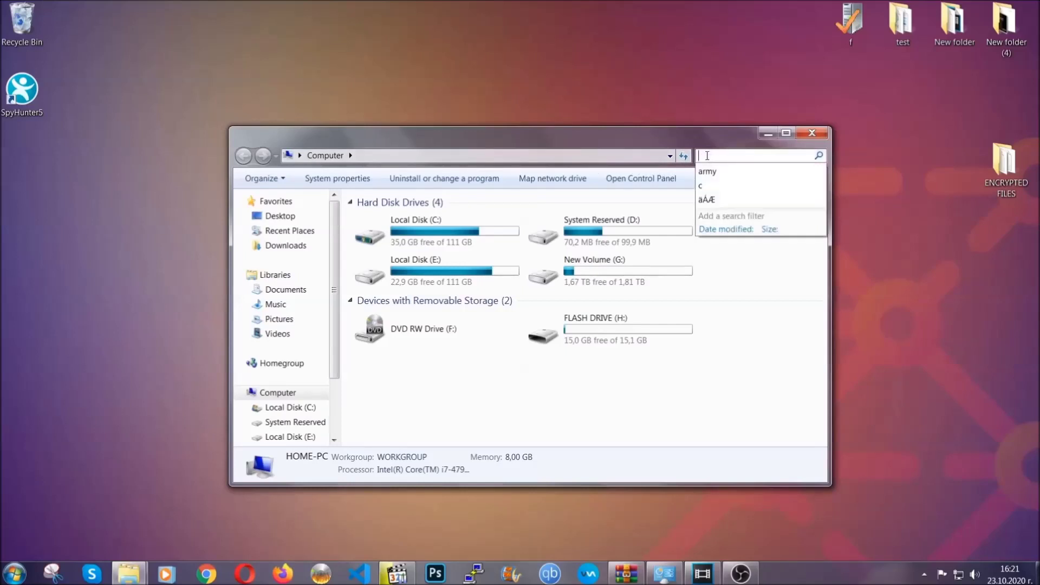
pyautogui.write('file')
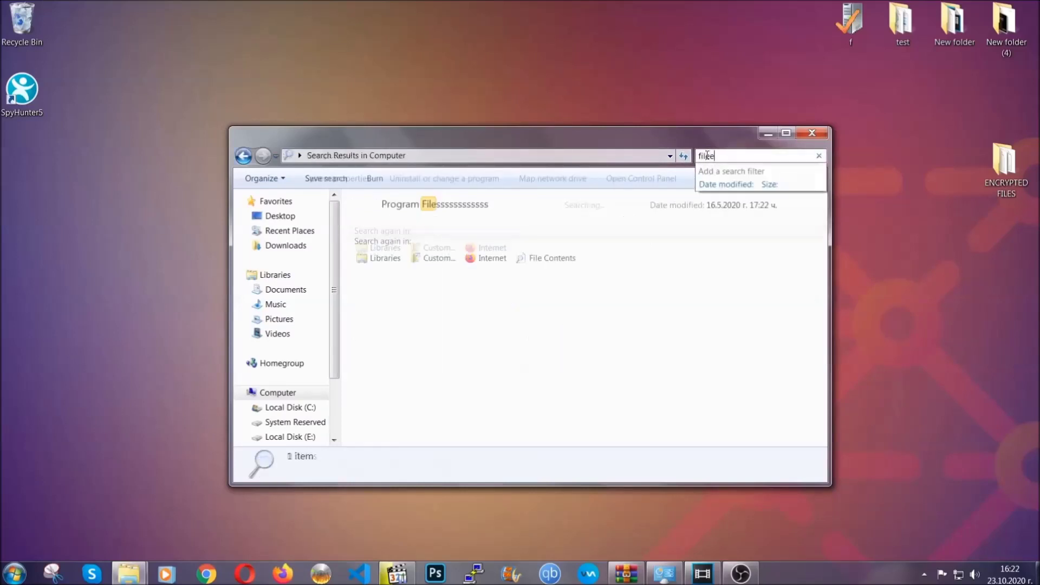
pyautogui.write('extension:exe ')
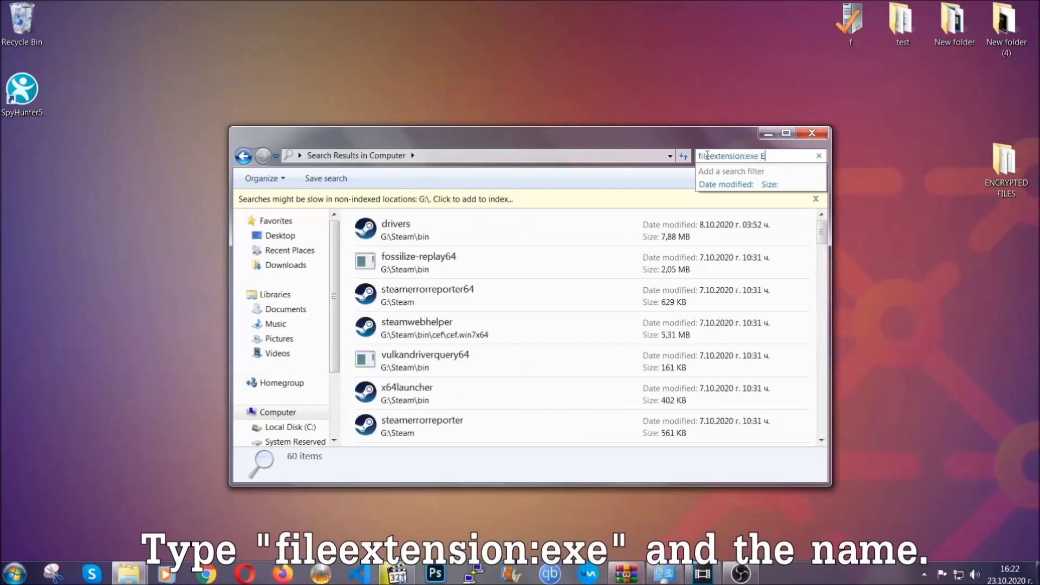
pyautogui.write('Example Virus Name')
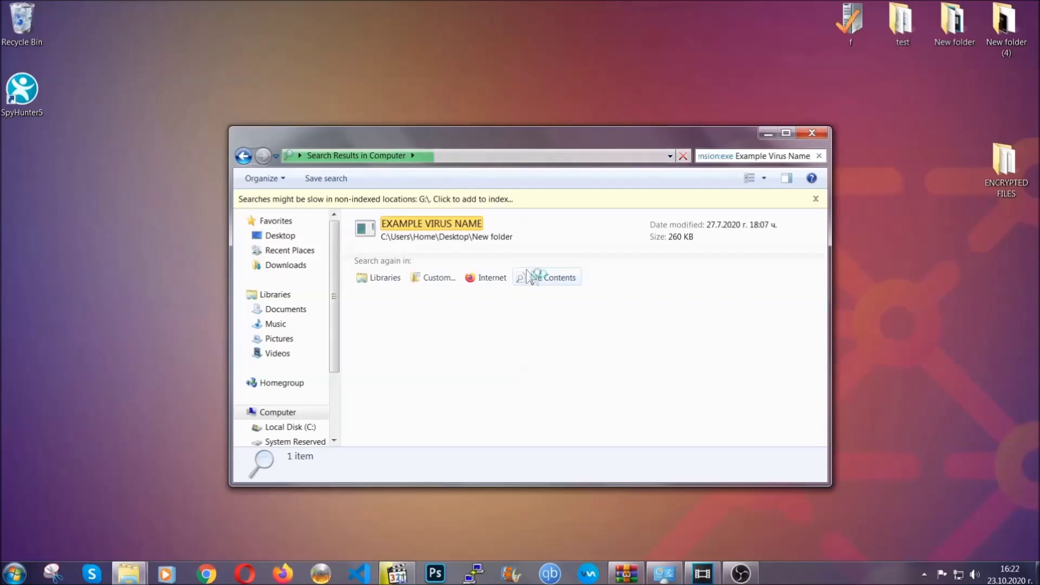
# Step: Delete the EXAMPLE VIRUS NAME file to the Recycle Bin and close the search window
pyautogui.click(454, 222)
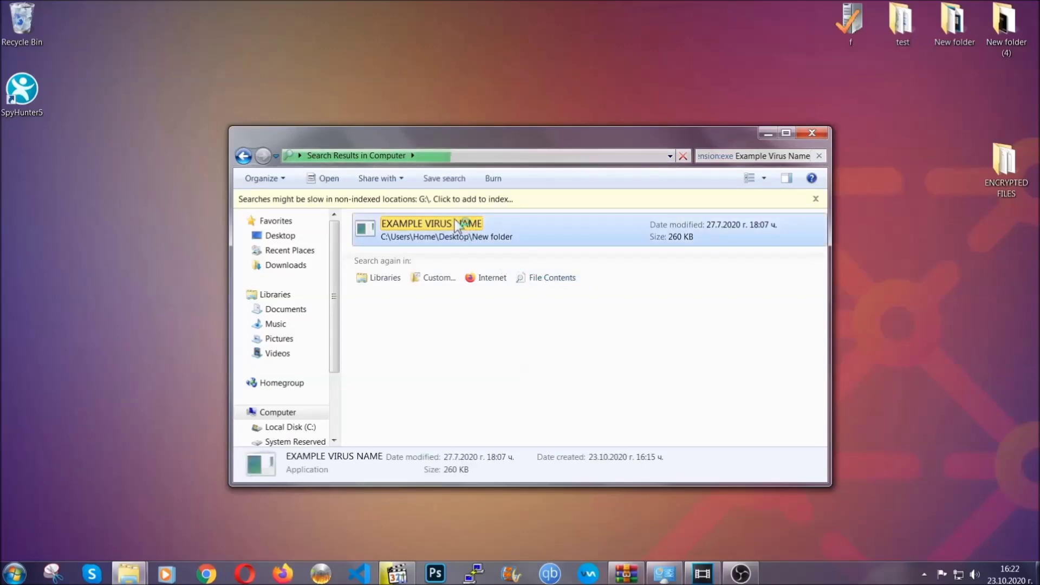
pyautogui.rightClick(458, 228)
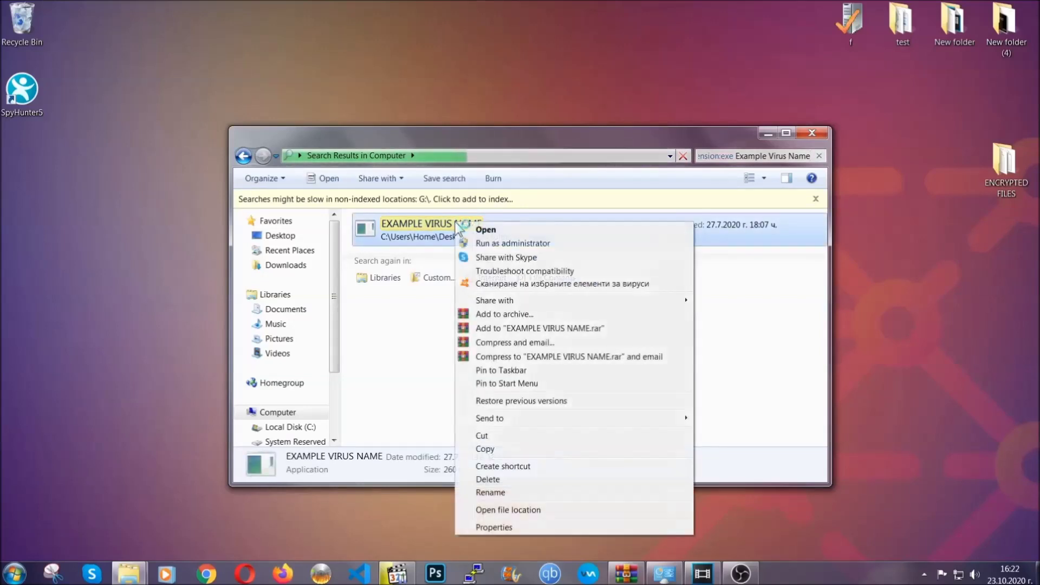
pyautogui.click(502, 480)
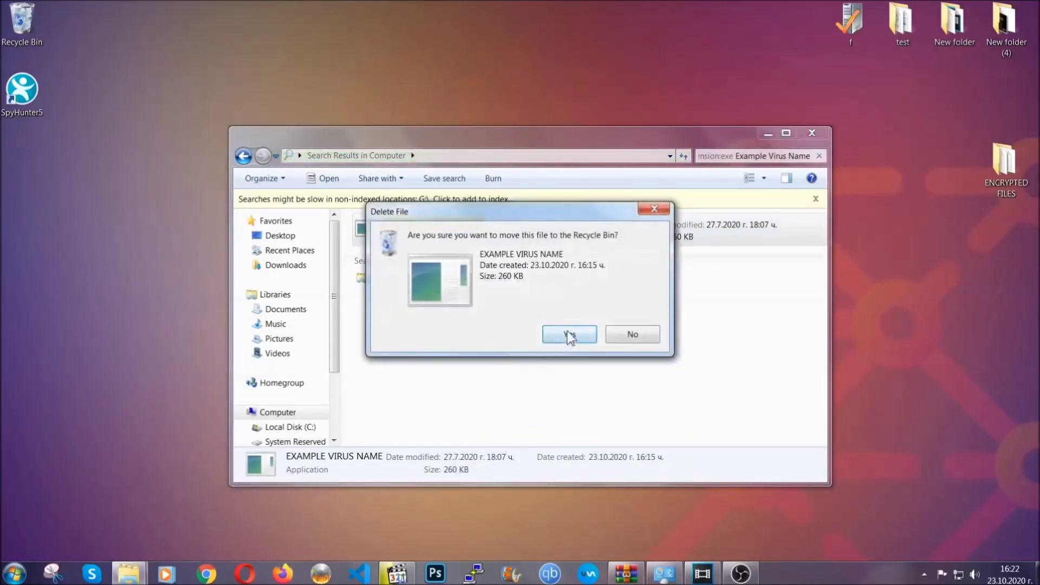
pyautogui.click(569, 335)
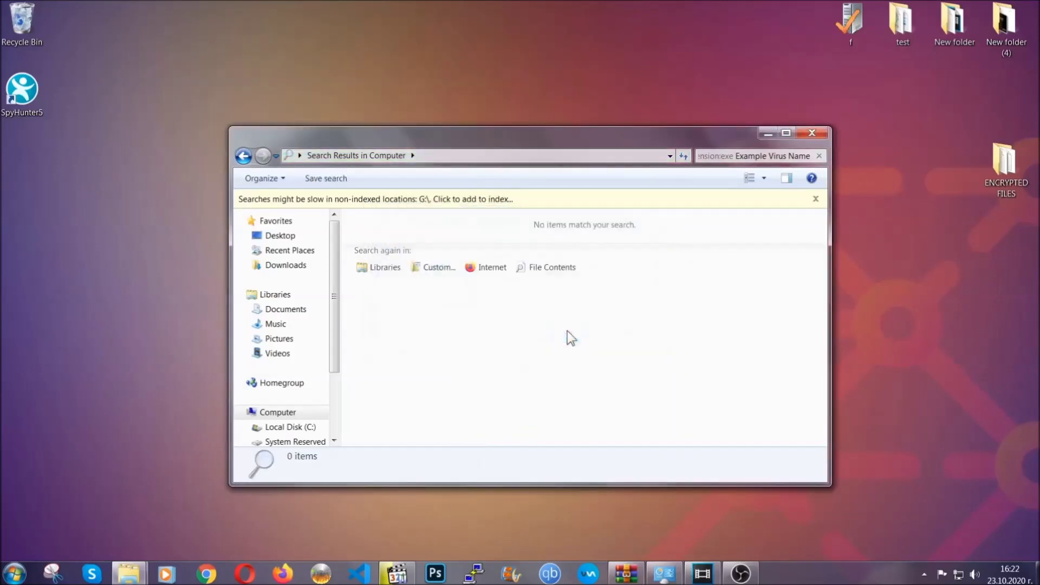
pyautogui.click(813, 133)
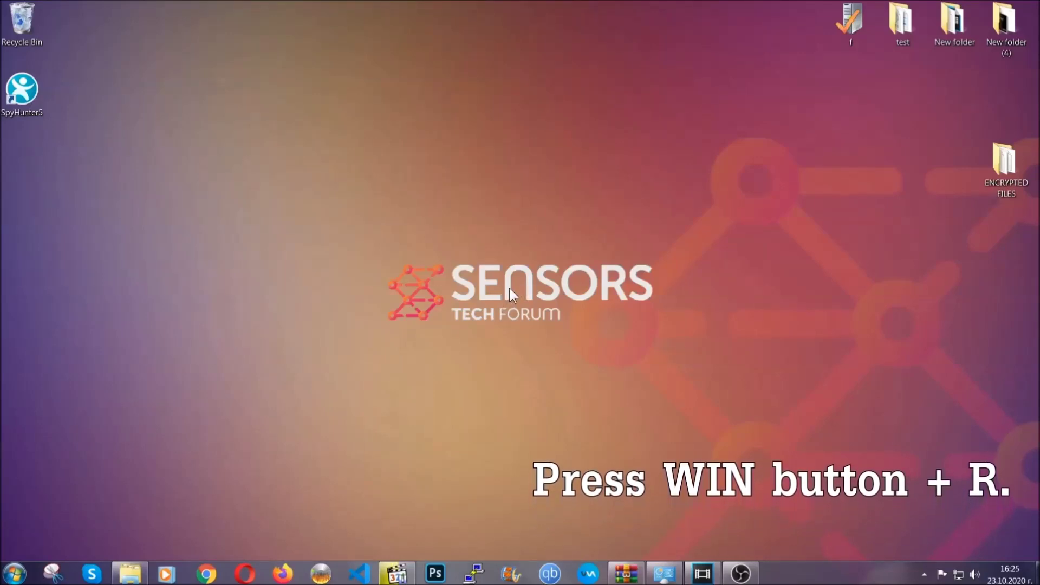
# Step: Run REGEDIT from the Win+R Run box in place of the prefilled cmd
pyautogui.press('super+r')
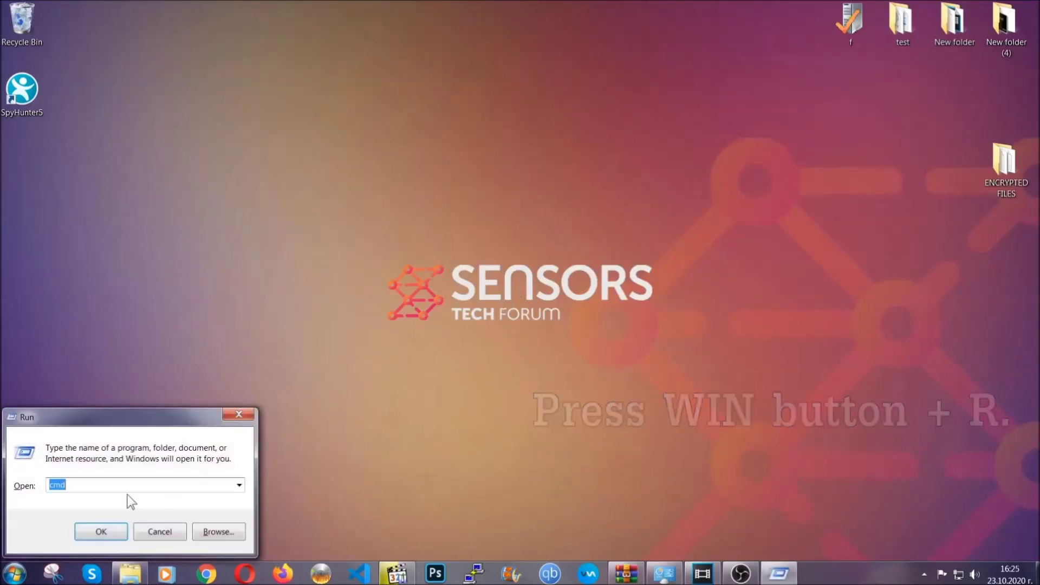
pyautogui.click(98, 492)
pyautogui.press('BackSpace')
pyautogui.press('BackSpace')
pyautogui.press('BackSpace')
pyautogui.write('REGEDIT')
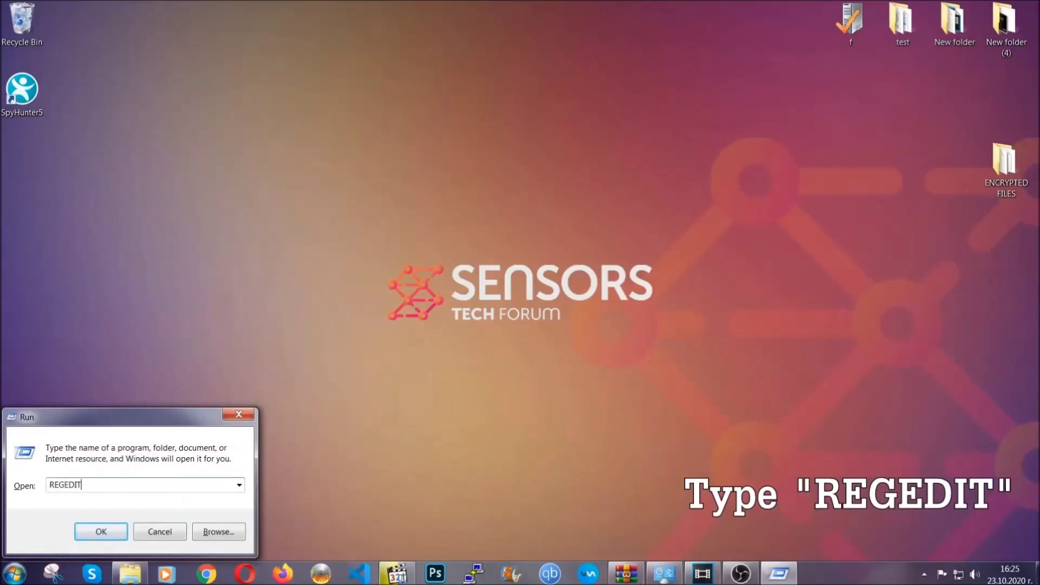
pyautogui.click(89, 530)
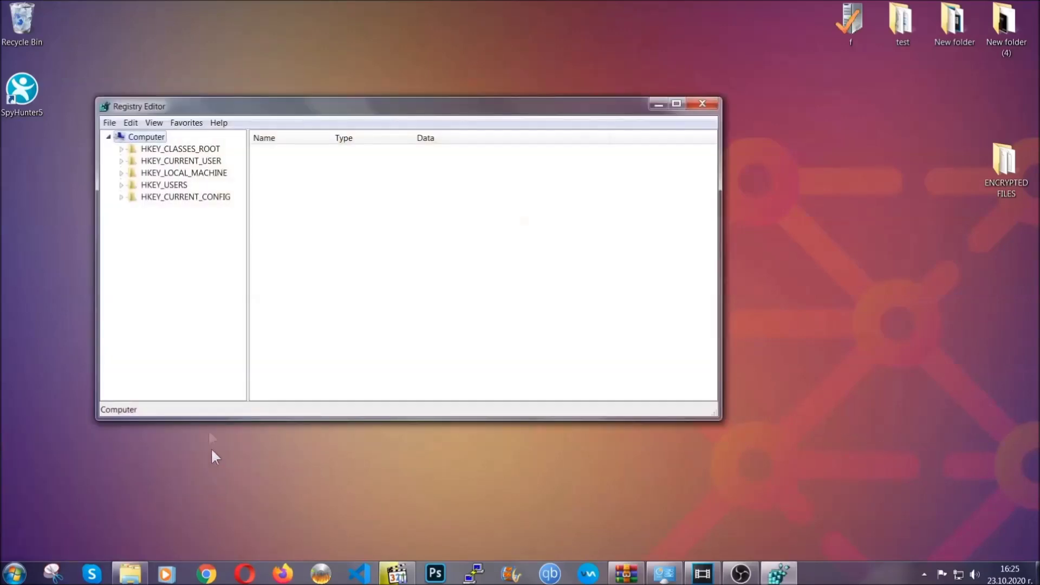
# Step: Export the whole registry to the Desktop as a file named BACKUP
pyautogui.click(110, 124)
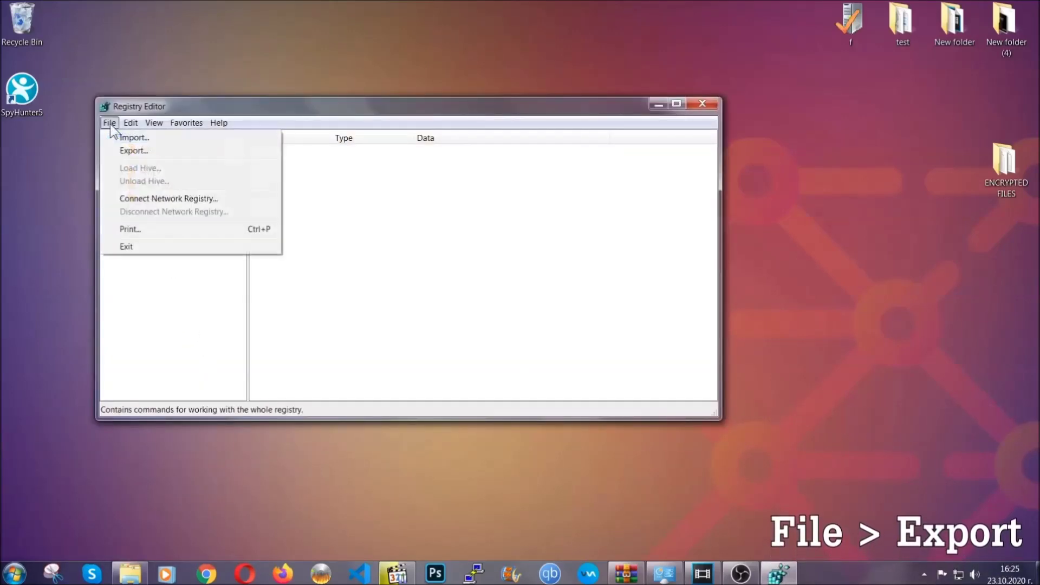
pyautogui.click(135, 150)
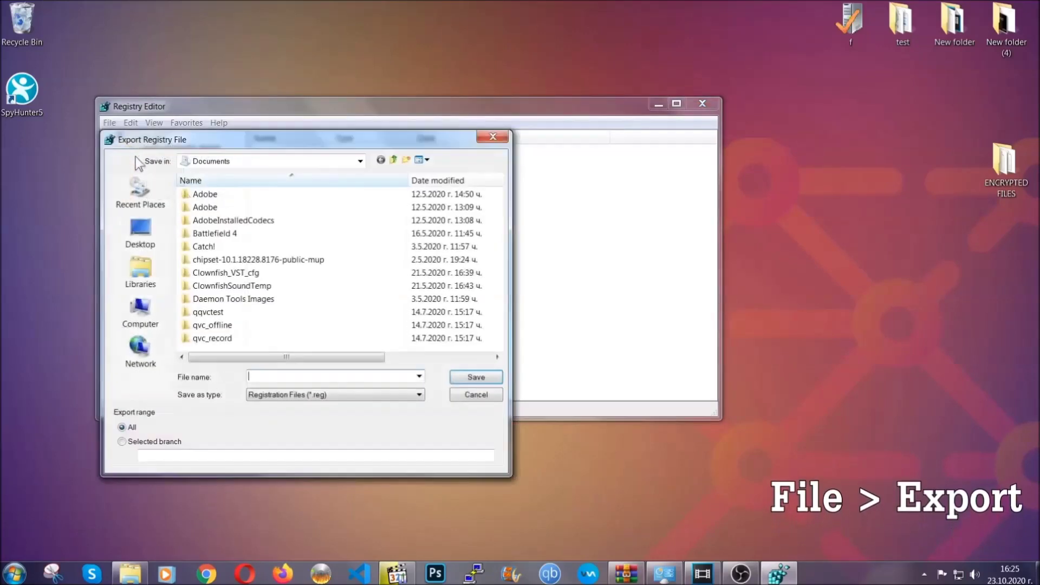
pyautogui.click(137, 233)
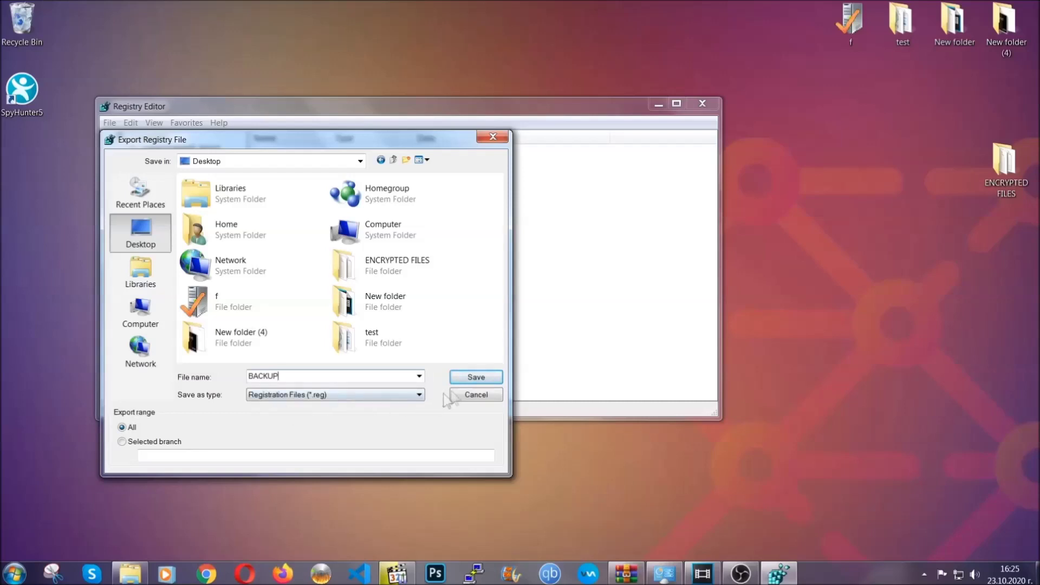
pyautogui.click(469, 379)
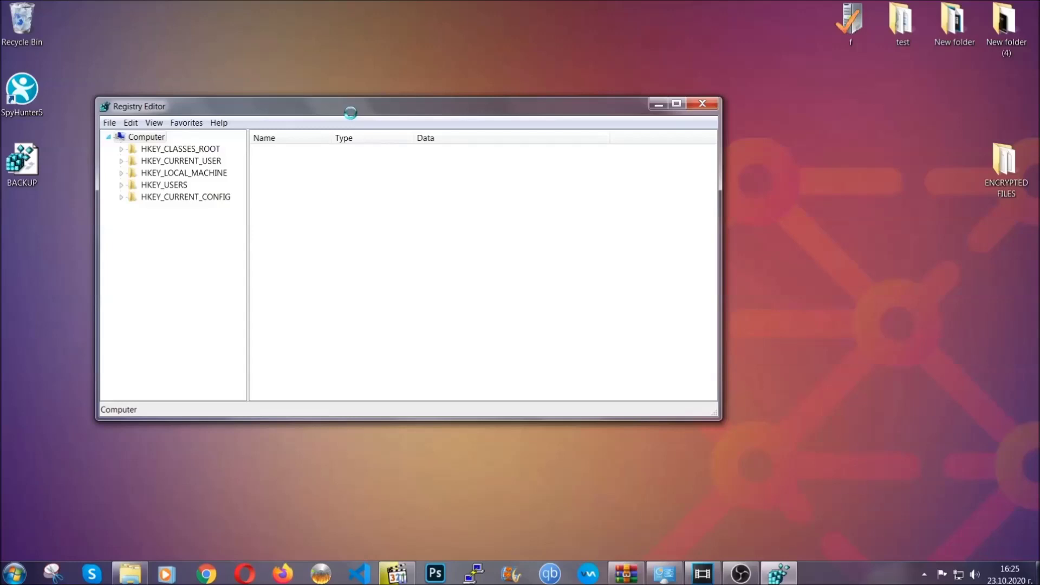
pyautogui.moveTo(350, 113); pyautogui.dragTo(454, 145)
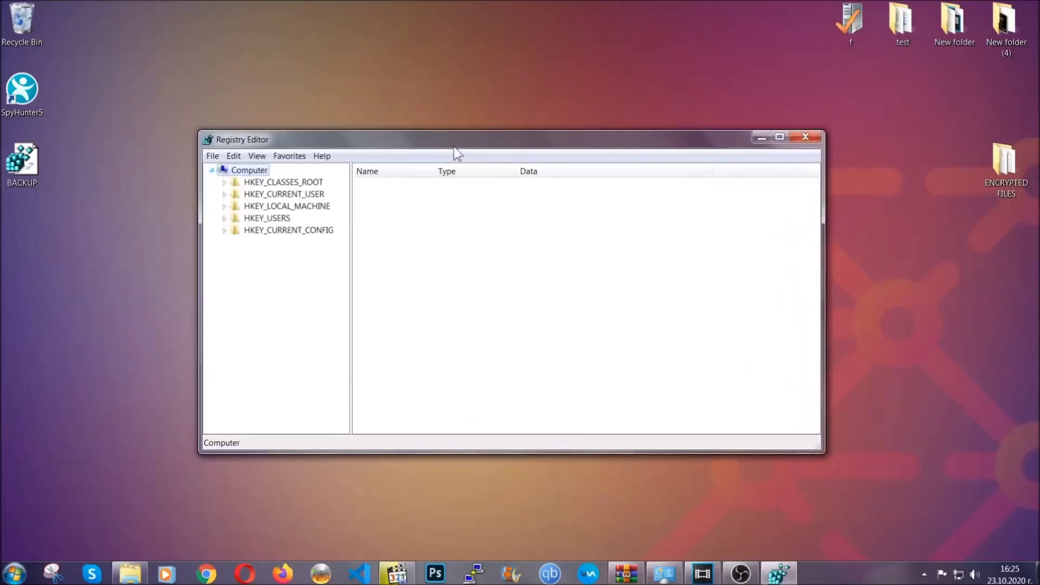
pyautogui.click(212, 157)
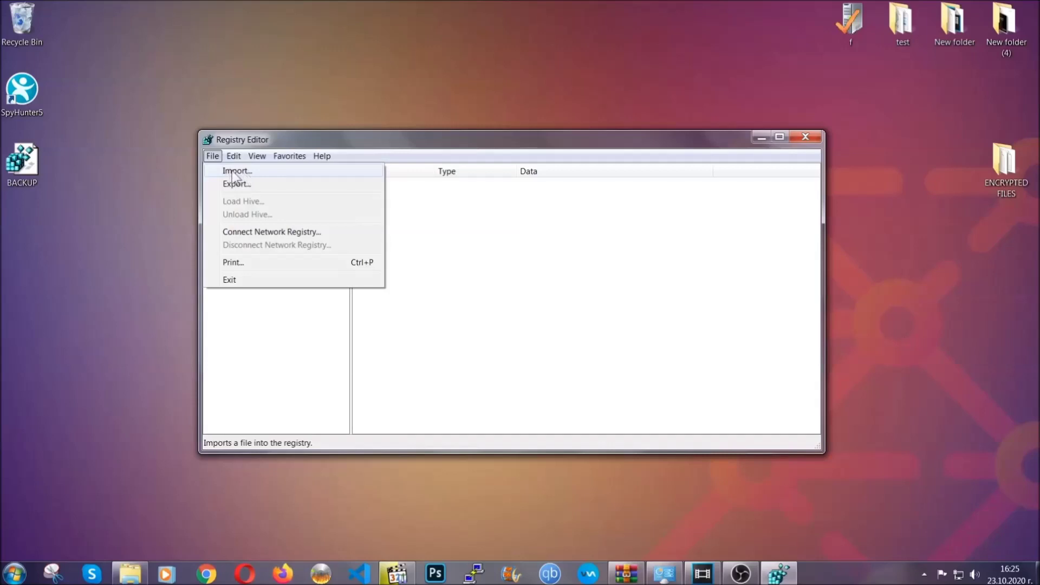
pyautogui.click(213, 157)
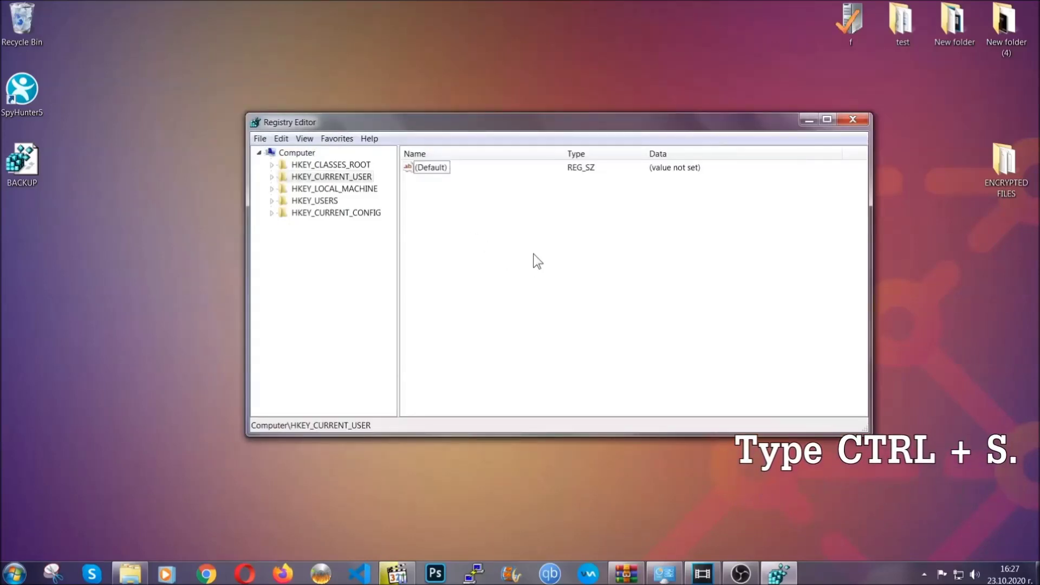
# Step: Find the RunOnce key, then select the neighbouring CurrentVersion\Run key to list its startup values
pyautogui.hotkey('ctrl', 'f')
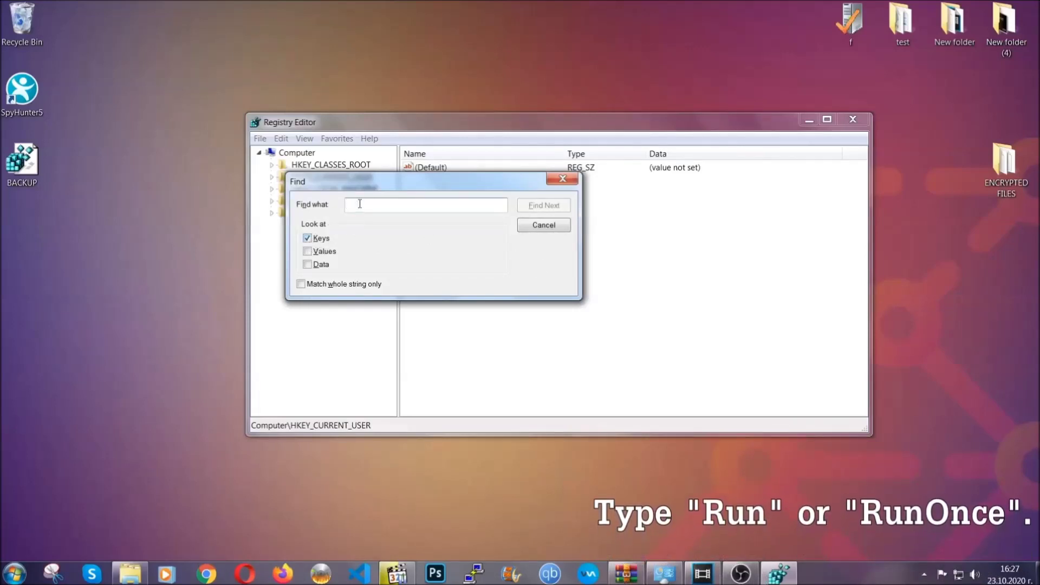
pyautogui.write('RunO')
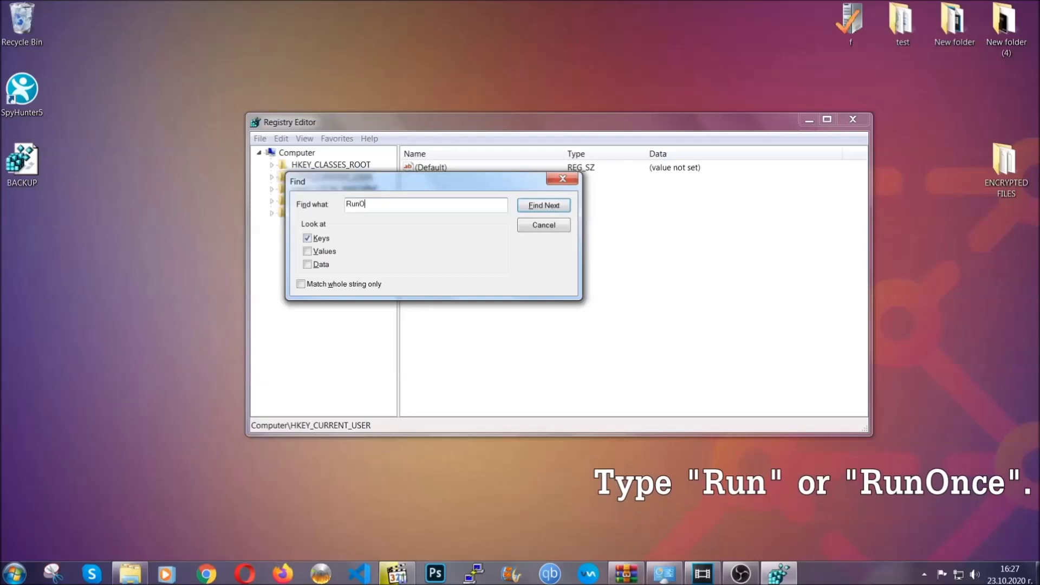
pyautogui.write('nce')
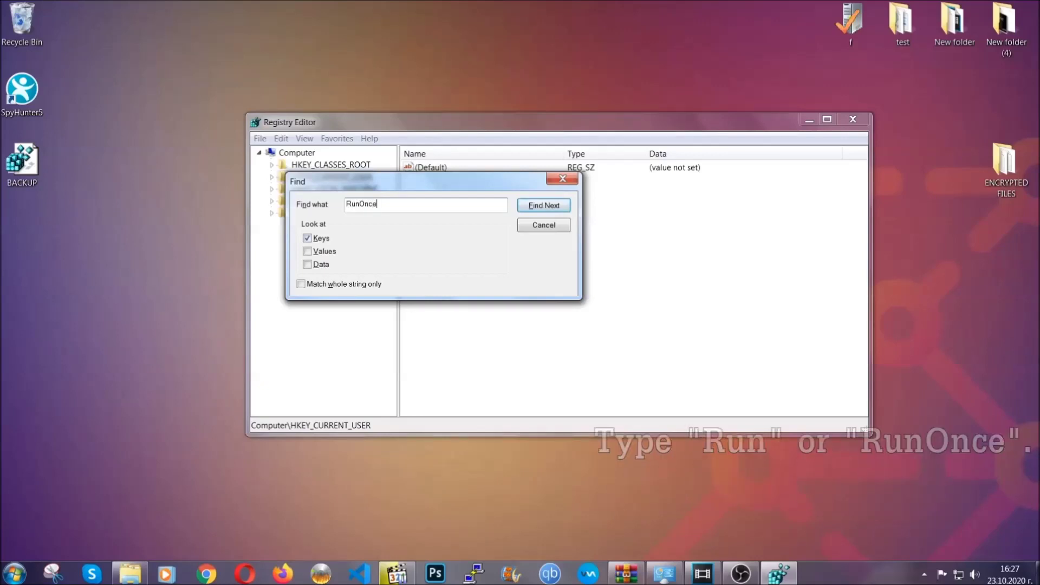
pyautogui.click(555, 207)
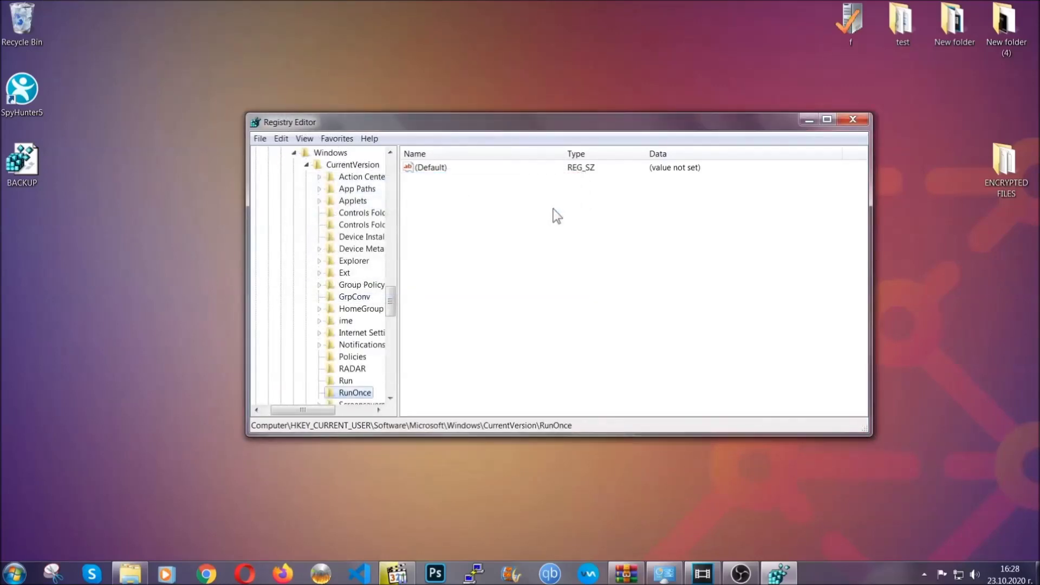
pyautogui.moveTo(397, 296); pyautogui.dragTo(392, 312)
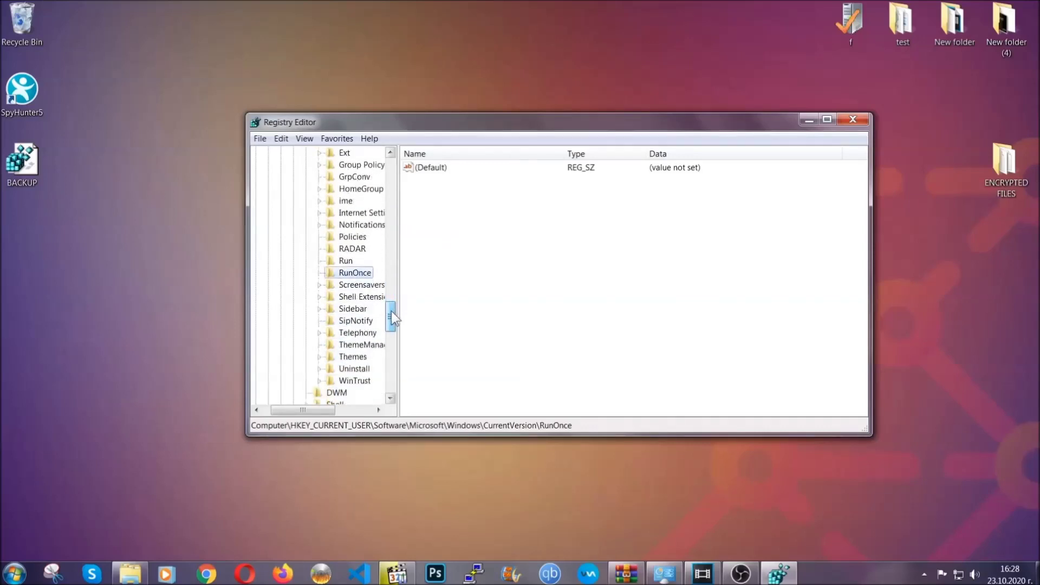
pyautogui.click(346, 261)
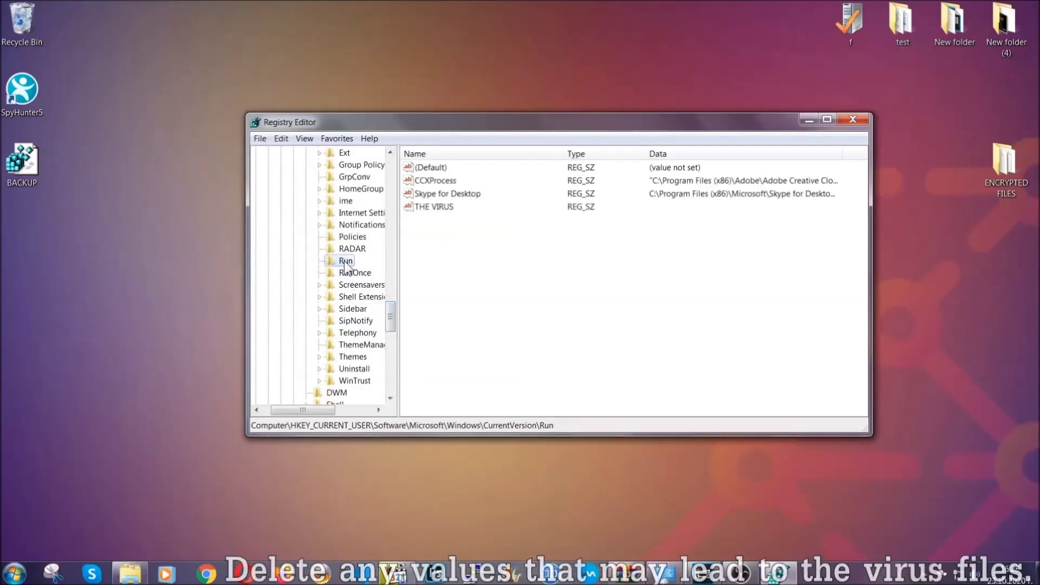
# Step: Delete THE VIRUS value from the Run key, confirming the permanent deletion
pyautogui.click(427, 208)
pyautogui.rightClick(427, 208)
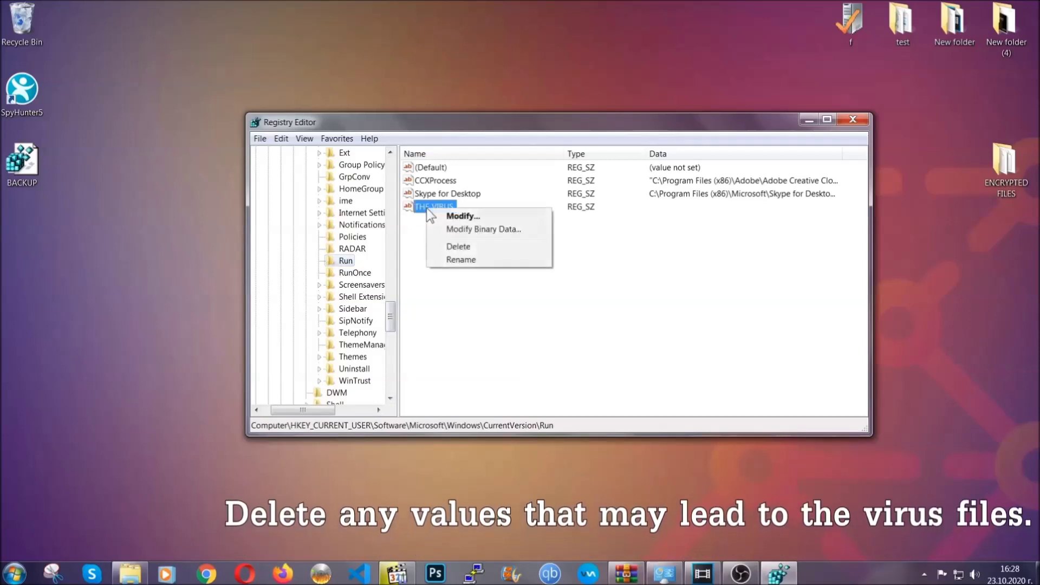
pyautogui.click(447, 247)
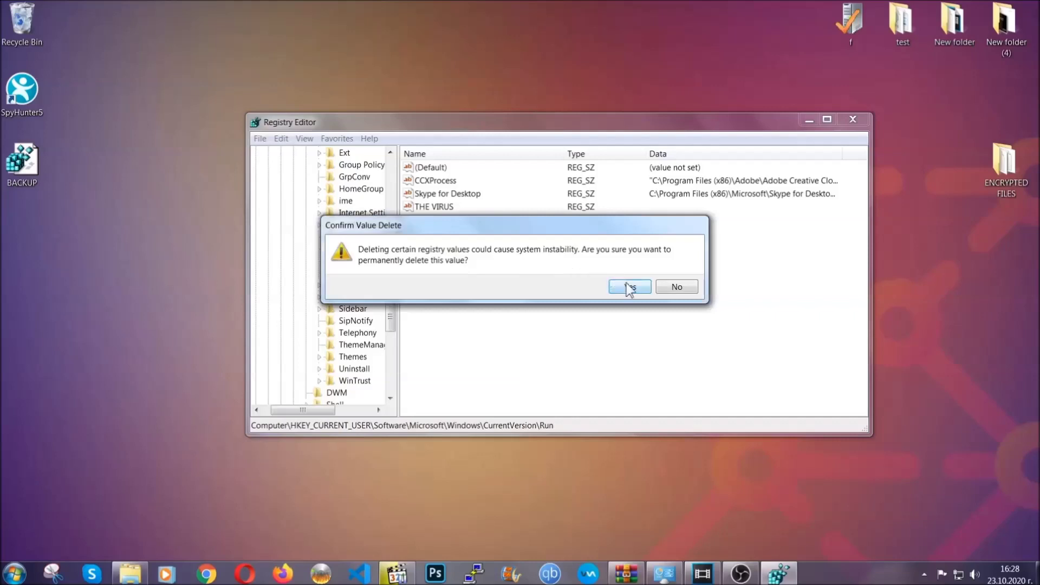
pyautogui.click(631, 287)
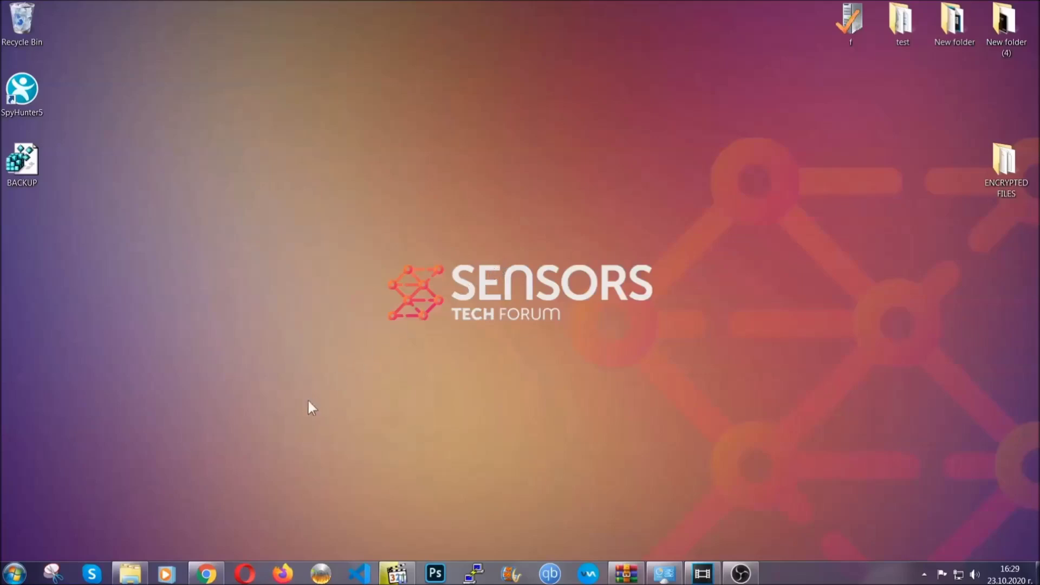
# Step: Return to the SensorsTechForum recovery article and expand Method 2, Restore Data via Windows Backup
pyautogui.click(206, 574)
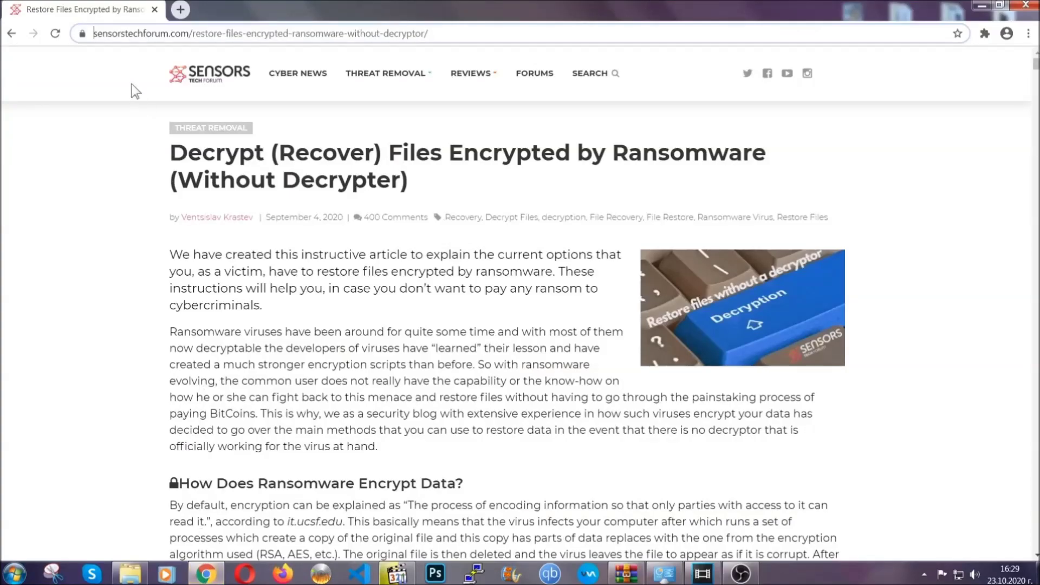
pyautogui.moveTo(94, 34); pyautogui.dragTo(469, 38)
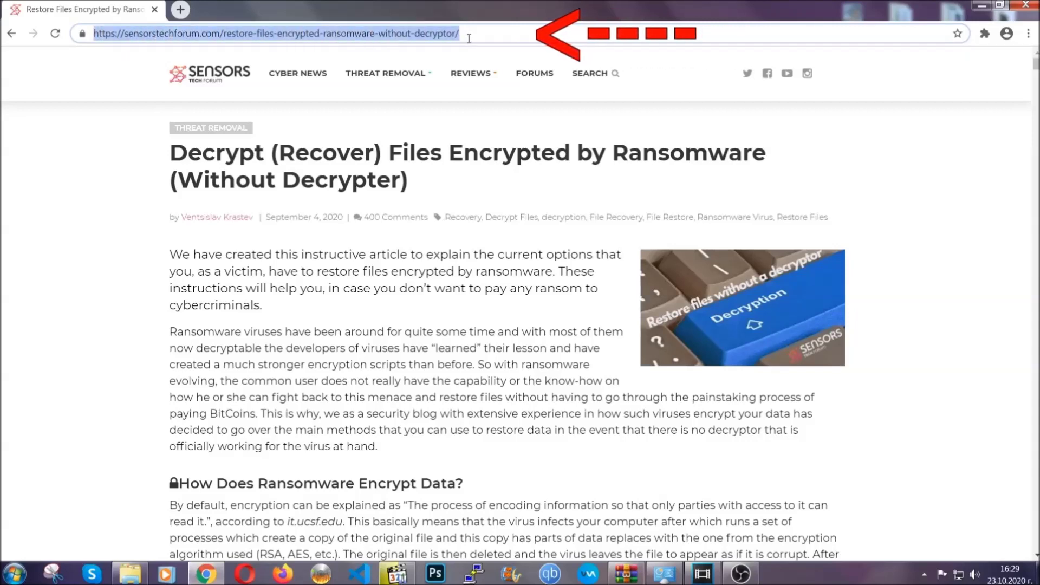
pyautogui.moveTo(470, 106)
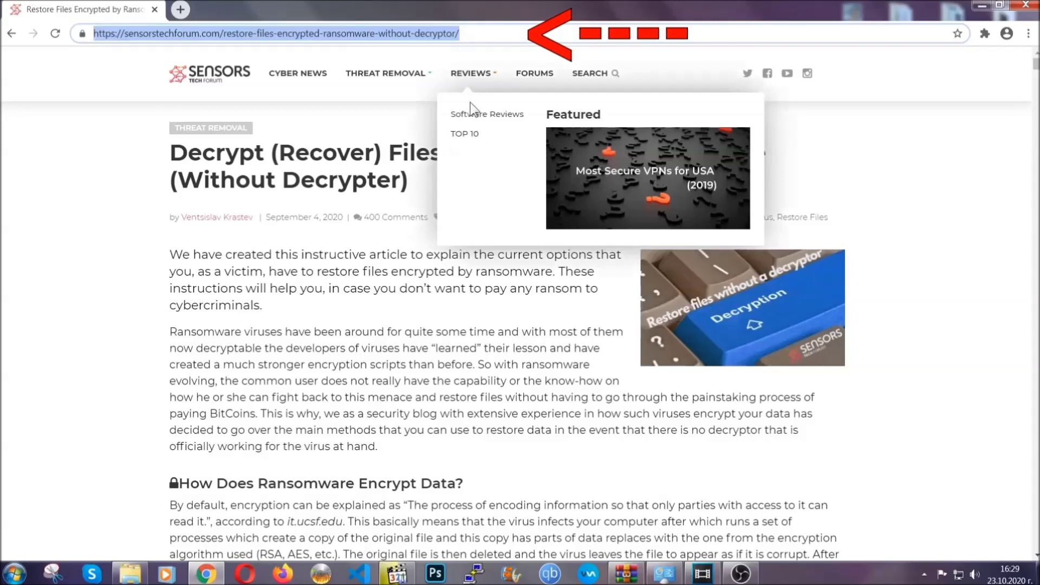
pyautogui.scroll(-5, 535, 296)
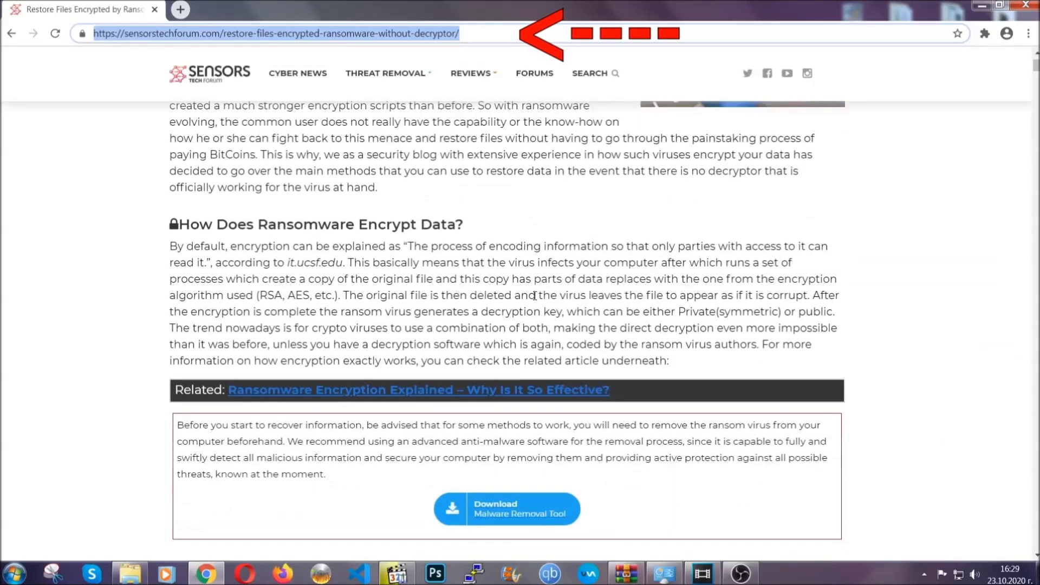
pyautogui.scroll(-6, 535, 296)
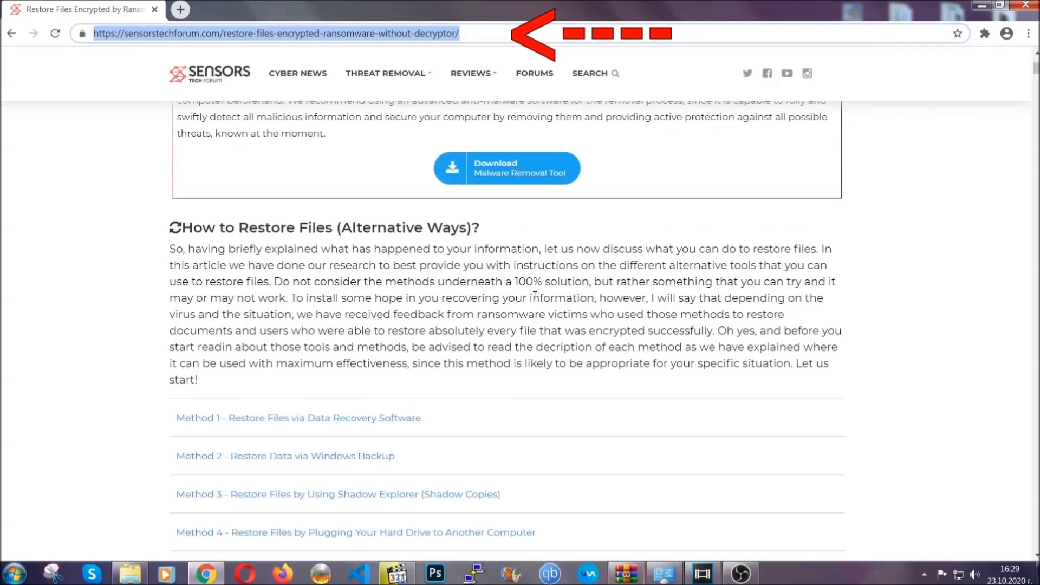
pyautogui.scroll(-4, 534, 295)
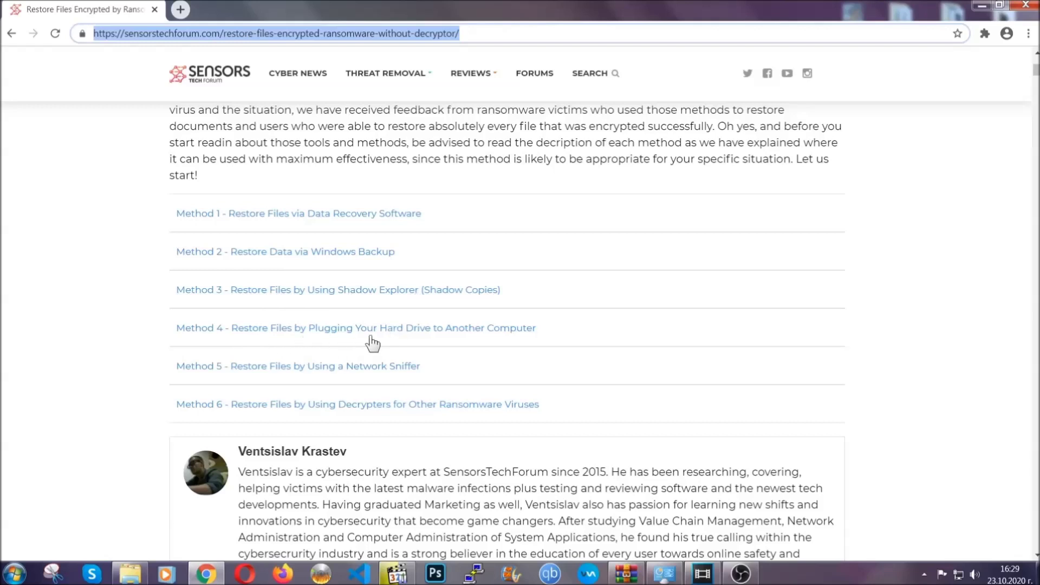
pyautogui.click(324, 252)
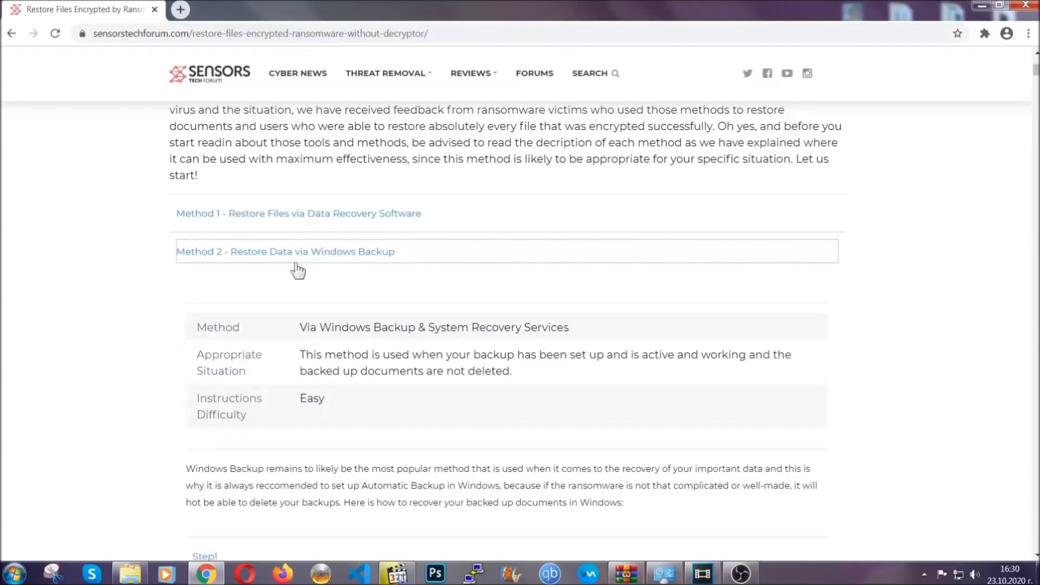
# Step: Highlight the Method 2 summary table text, then move down to the backup steps
pyautogui.moveTo(311, 310); pyautogui.dragTo(366, 412)
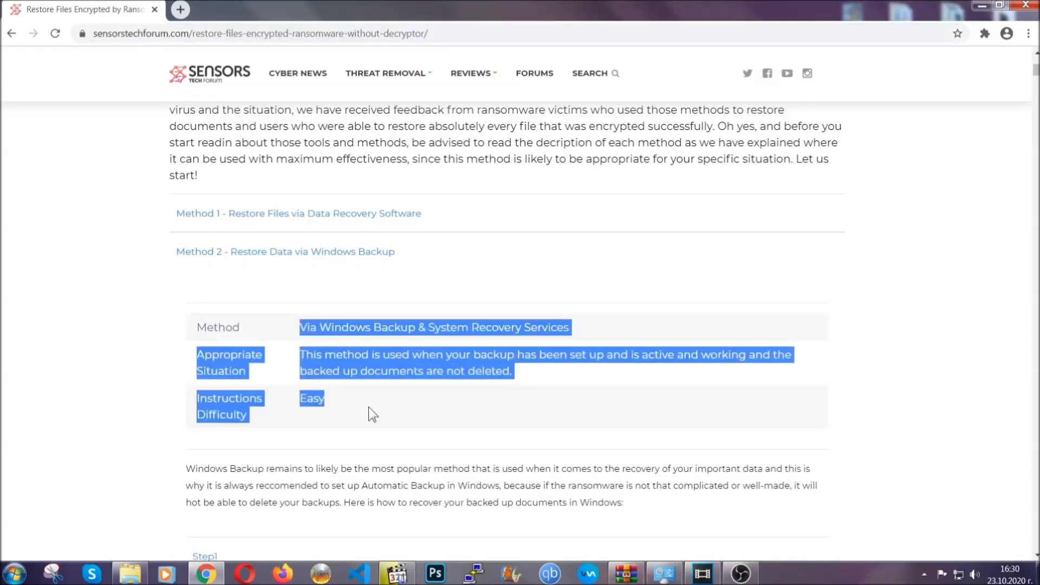
pyautogui.click(369, 406)
pyautogui.scroll(-4, 372, 404)
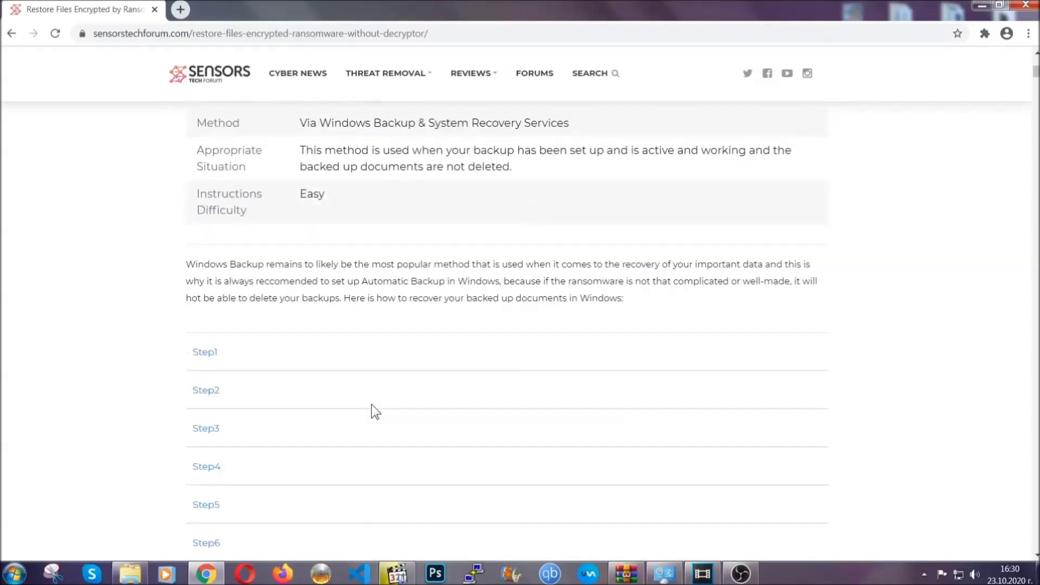
pyautogui.scroll(-1, 372, 405)
# Step: Expand Step1, Step2 and Step3 of the Windows Backup instructions
pyautogui.click(216, 285)
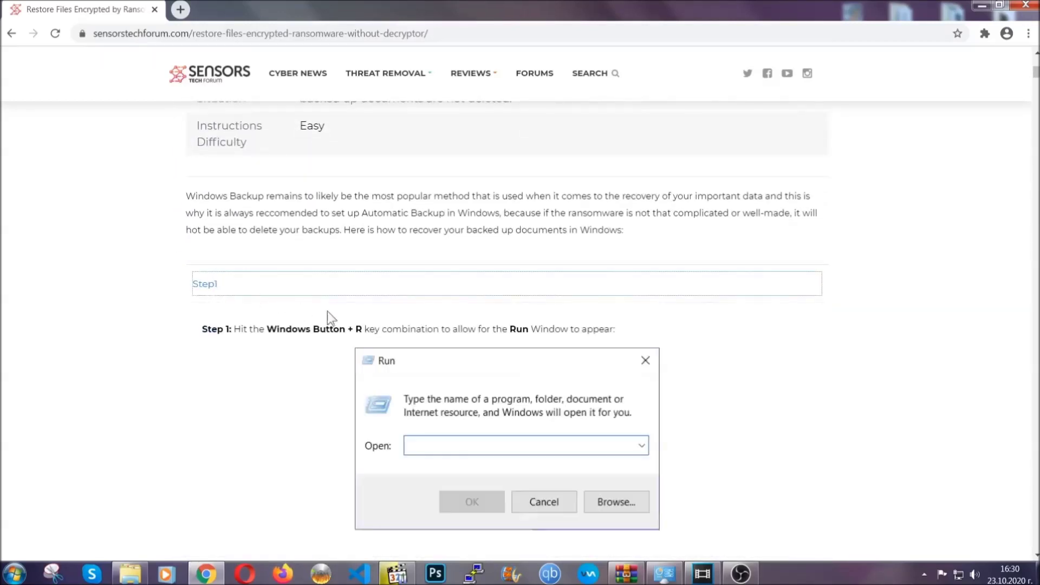
pyautogui.scroll(-4, 487, 337)
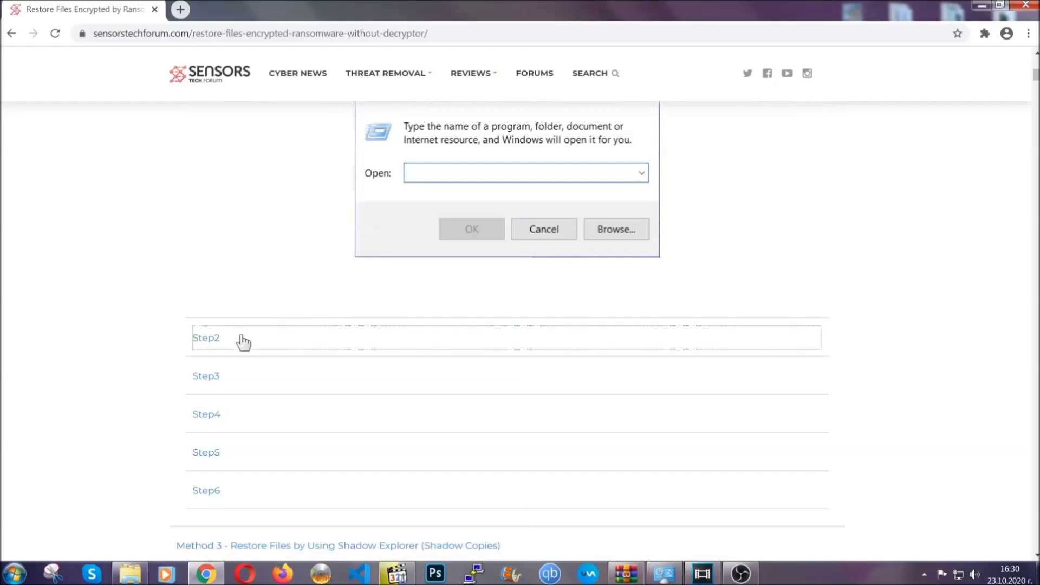
pyautogui.click(243, 341)
pyautogui.scroll(-4, 466, 343)
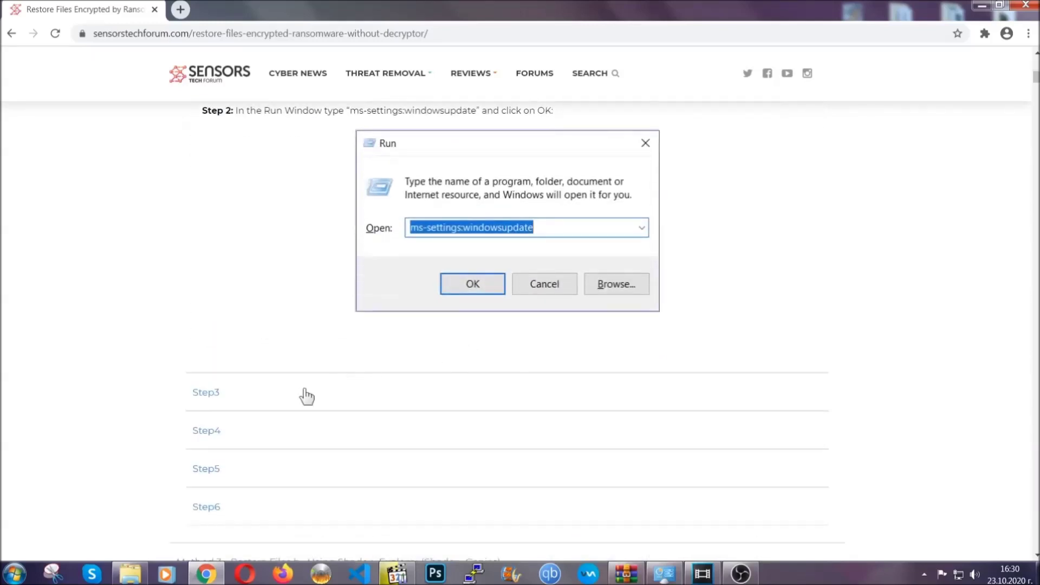
pyautogui.click(307, 397)
# Step: Read through the expanded steps to the bottom and back up, then minimise Chrome
pyautogui.scroll(-3, 460, 372)
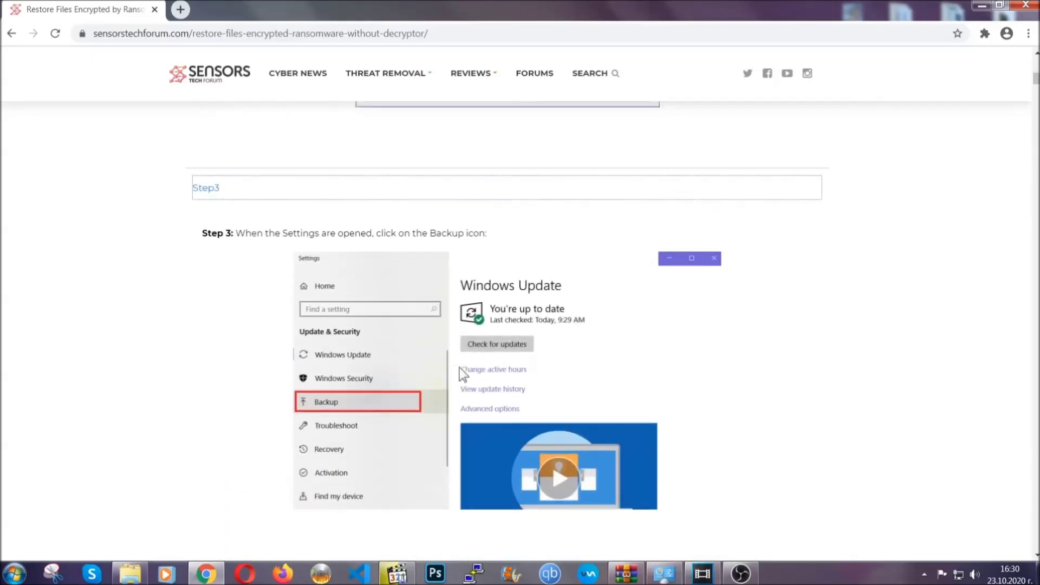
pyautogui.scroll(-2, 459, 367)
pyautogui.scroll(-2, 457, 369)
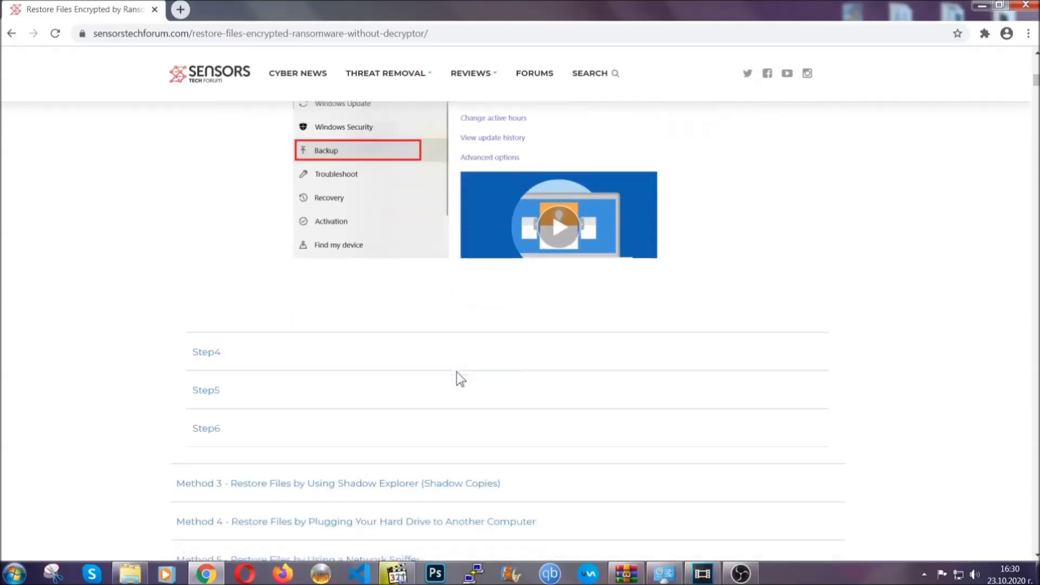
pyautogui.scroll(-7, 457, 372)
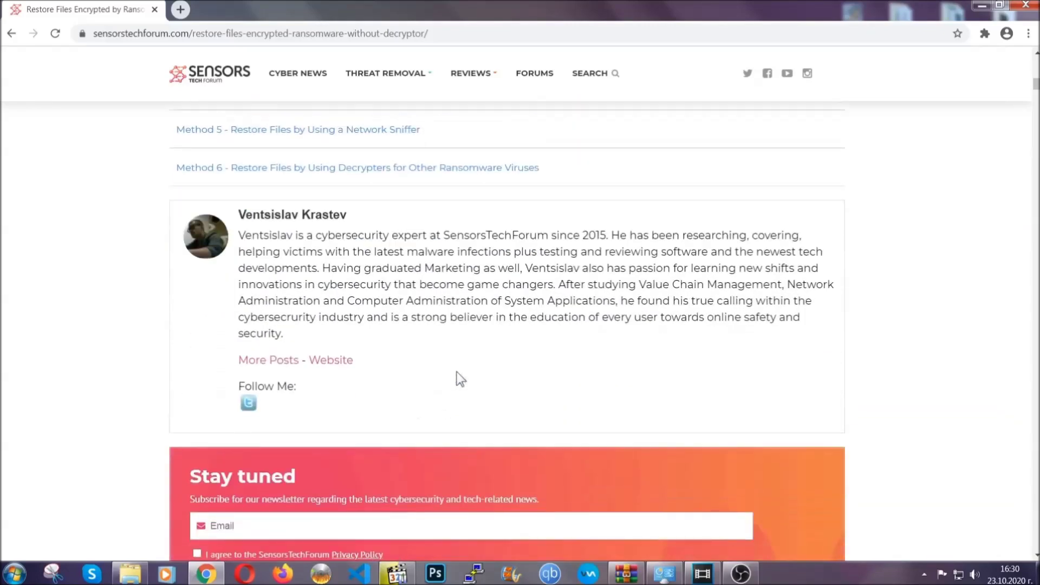
pyautogui.scroll(20, 457, 371)
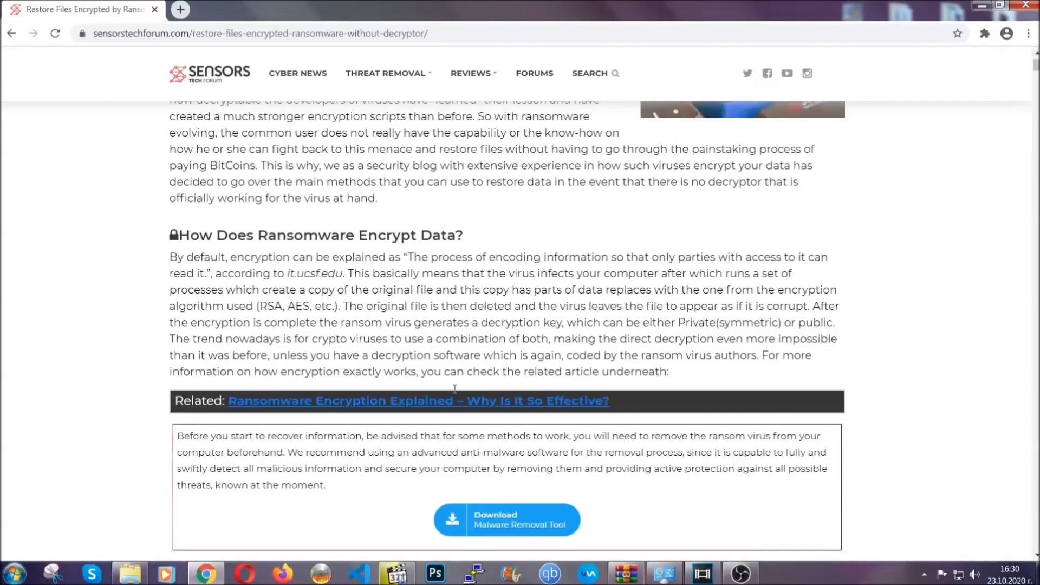
pyautogui.scroll(4, 455, 388)
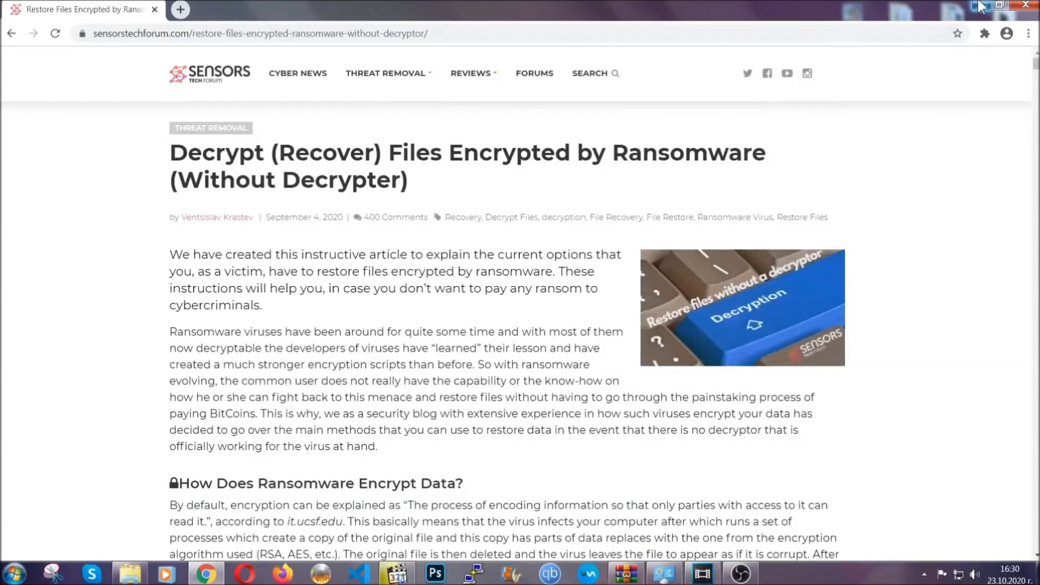
pyautogui.click(982, 5)
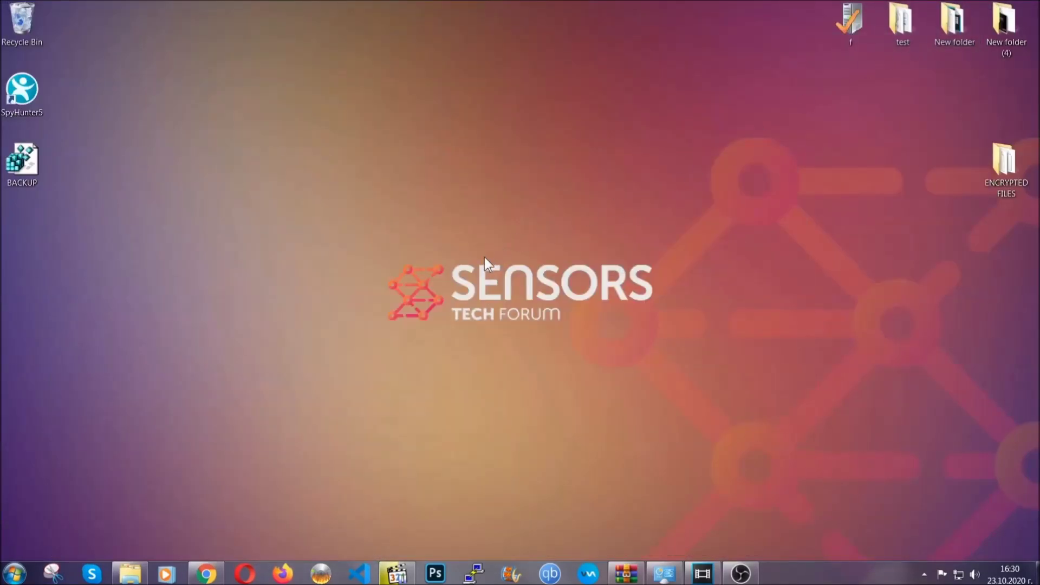